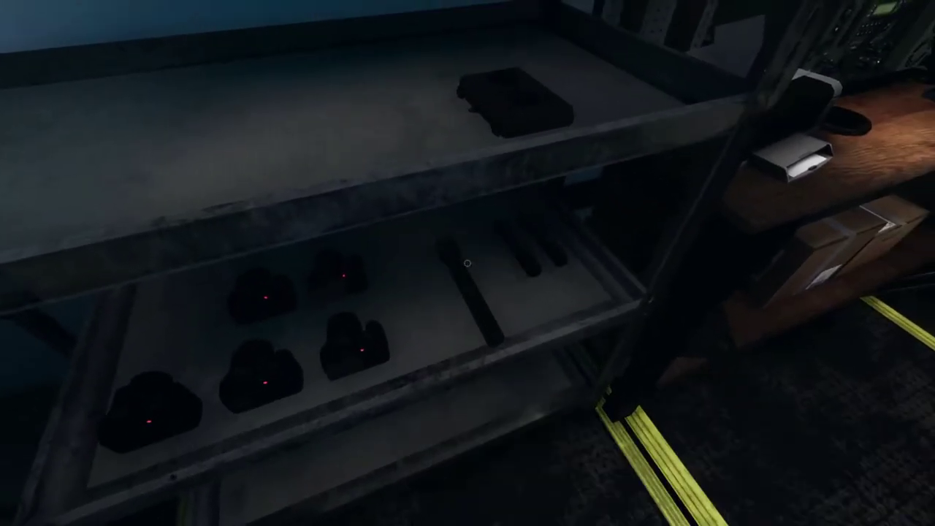
# Pick up the flashlight and walk with teammates through the doorway into the classroom
pyautogui.press('e')
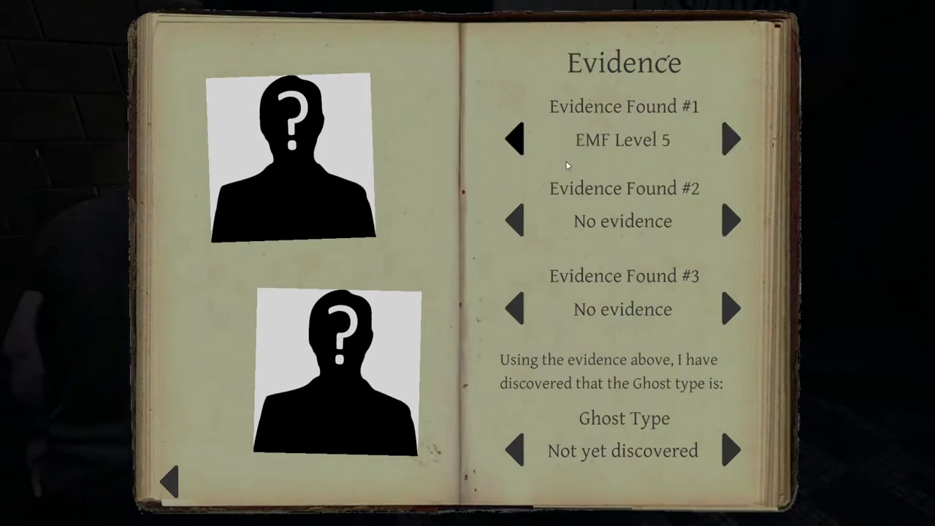
pyautogui.press('j')
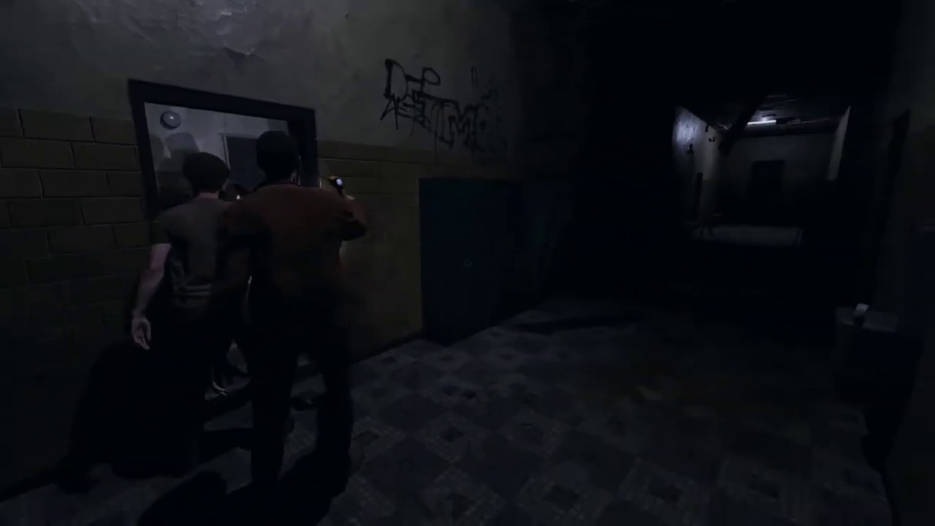
pyautogui.press('j')
pyautogui.press('w')
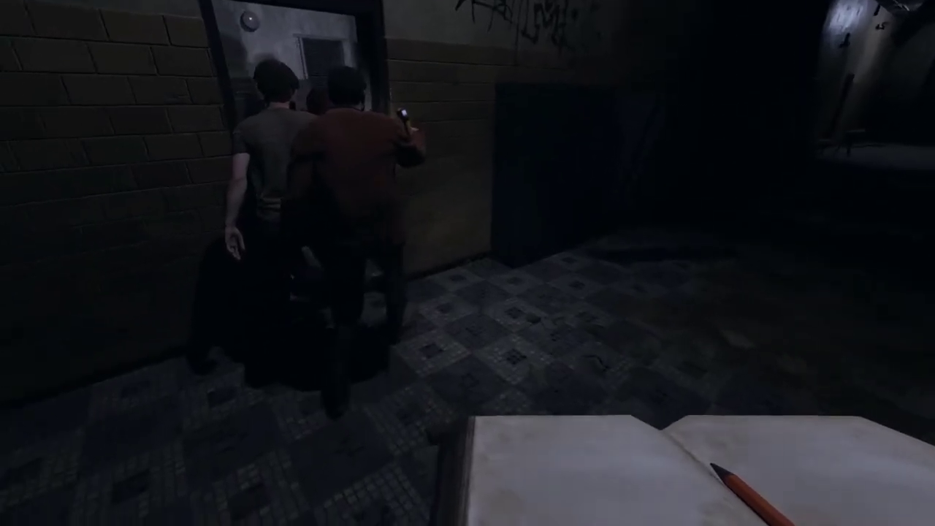
pyautogui.press('w')
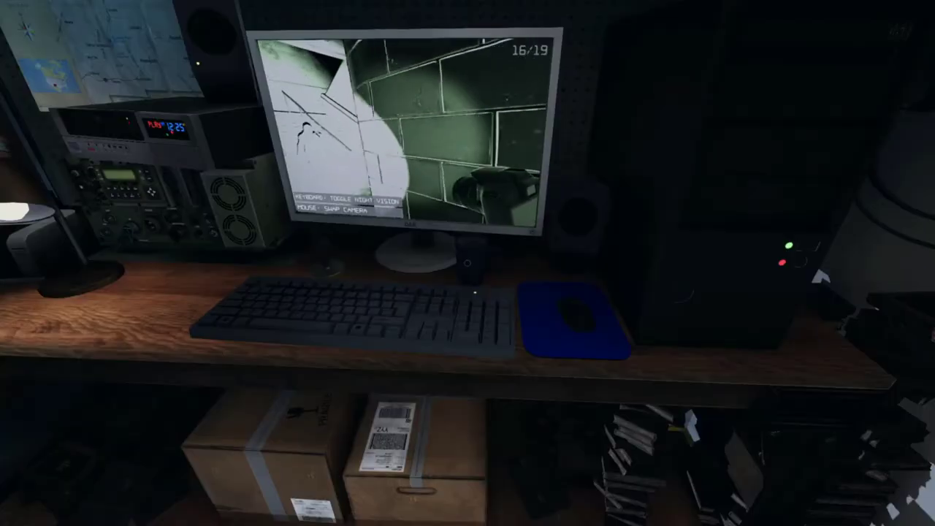
# Cycle the CCTV monitor through the corridor and outdoor feeds to camera 12
pyautogui.click(468, 263)
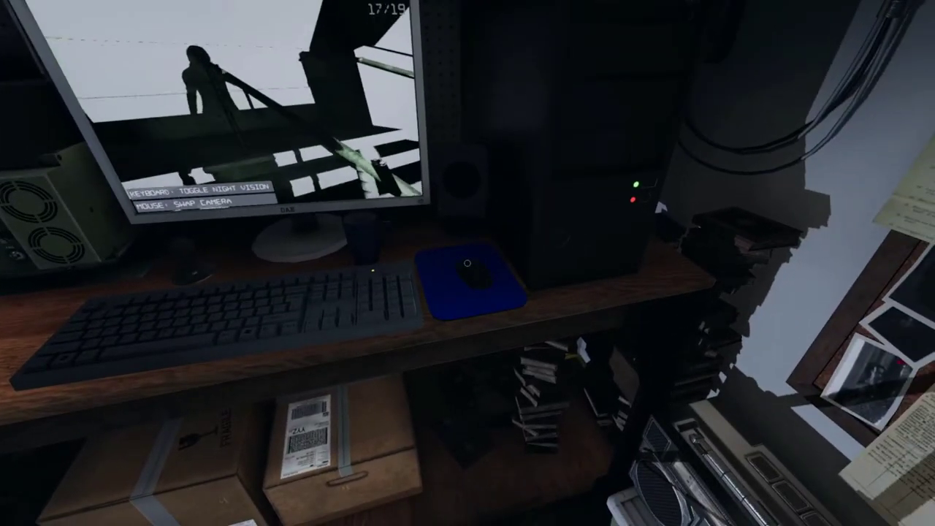
pyautogui.click(467, 263)
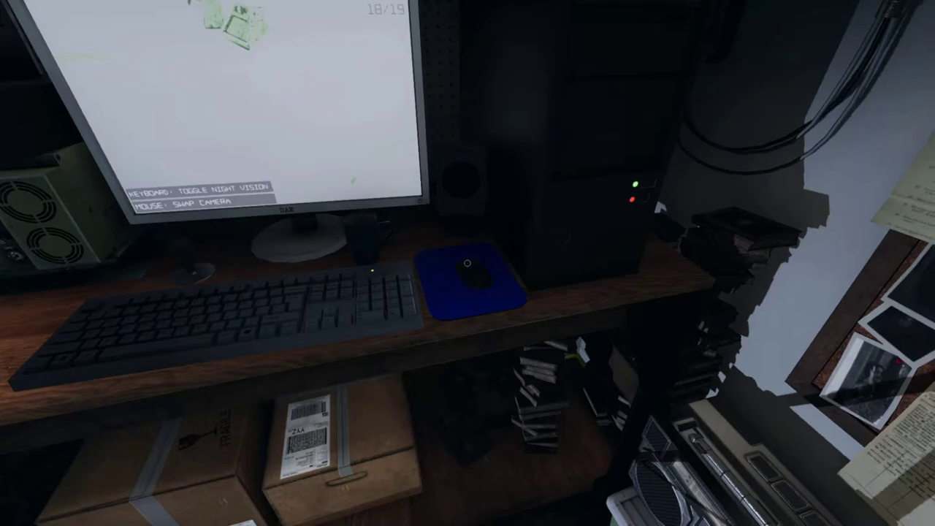
pyautogui.click(466, 263)
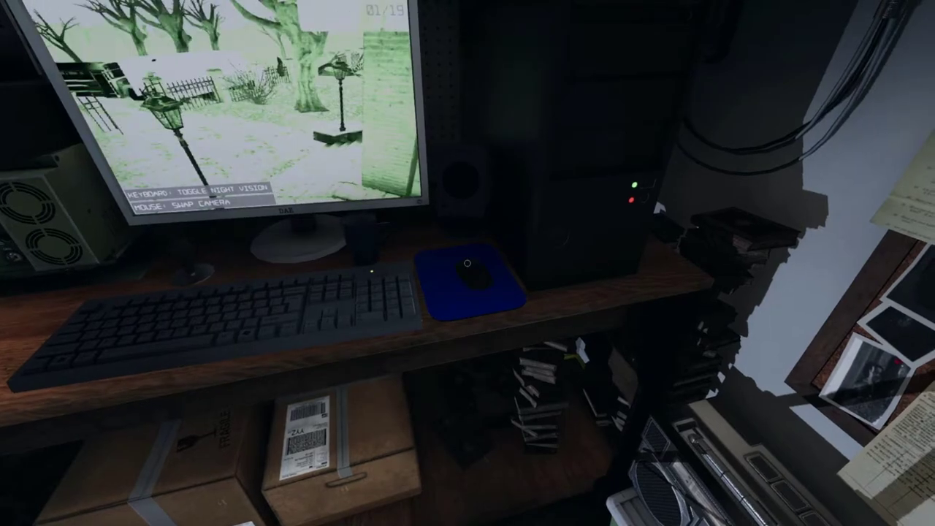
pyautogui.click(467, 263)
pyautogui.click(467, 263)
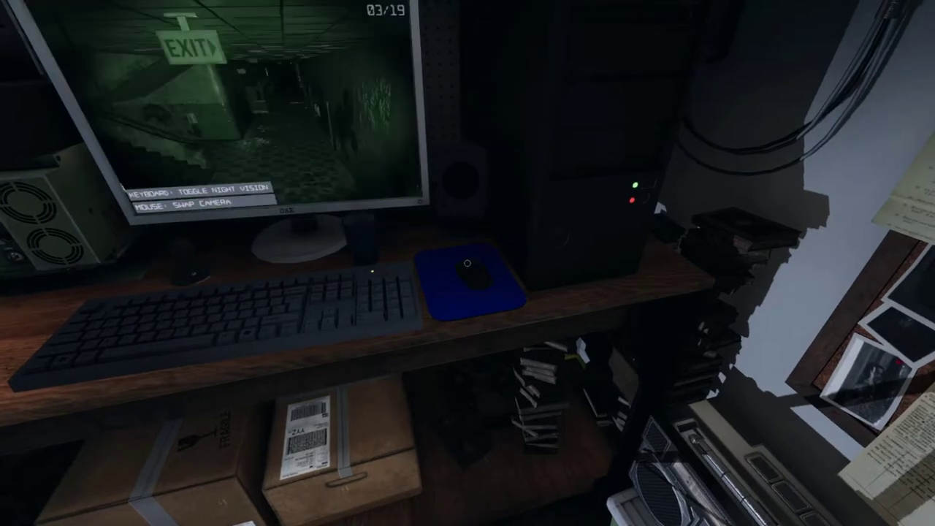
pyautogui.click(466, 263)
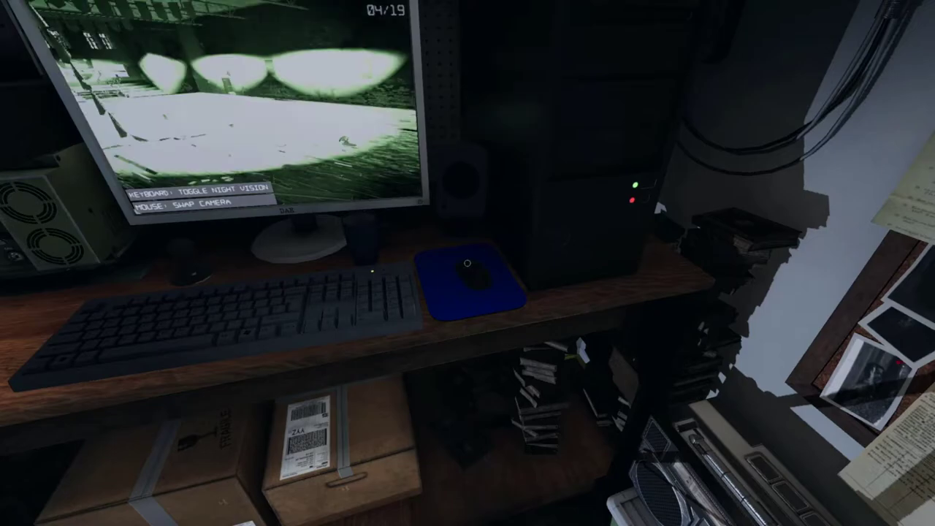
pyautogui.click(467, 263)
pyautogui.click(467, 263)
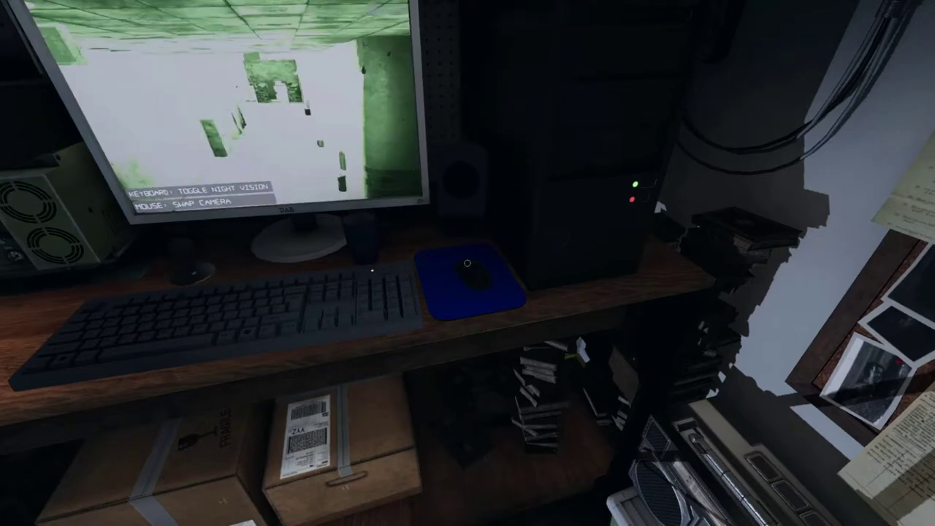
pyautogui.click(466, 263)
pyautogui.click(466, 262)
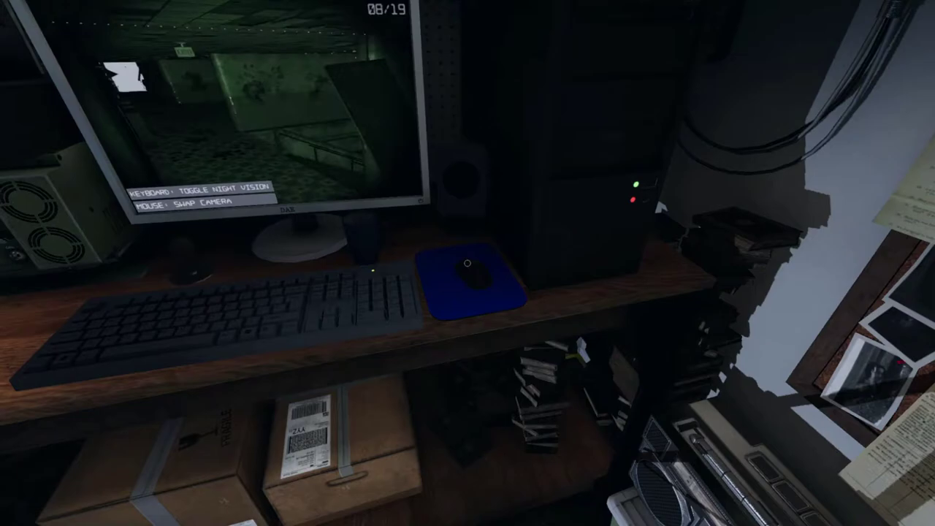
pyautogui.click(466, 263)
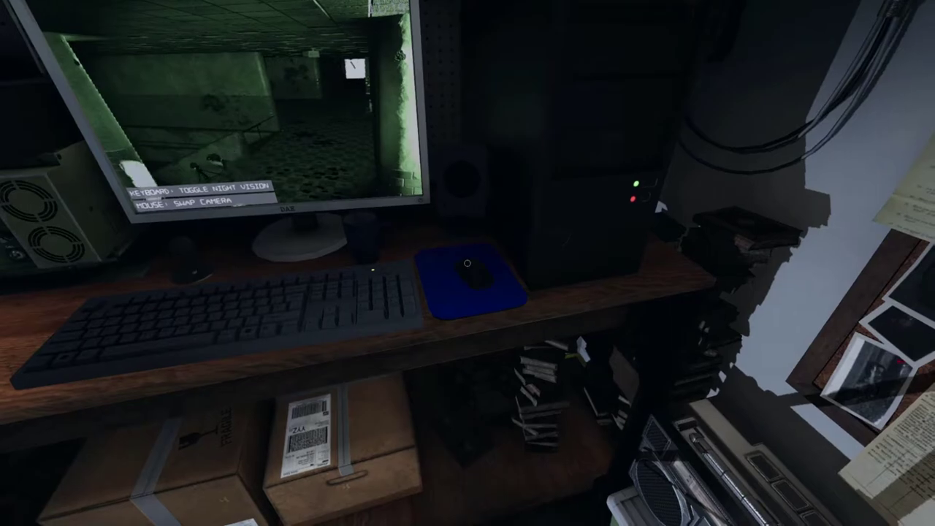
pyautogui.click(466, 263)
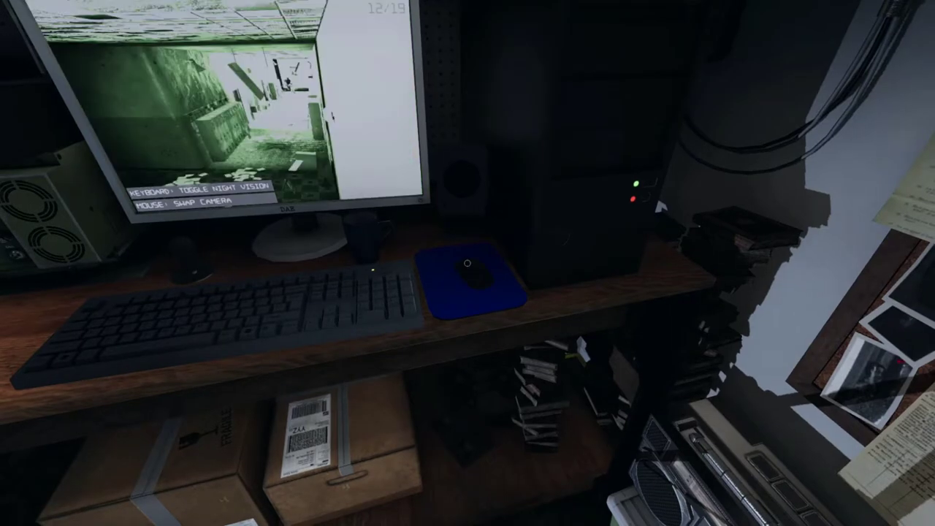
pyautogui.press('Escape')
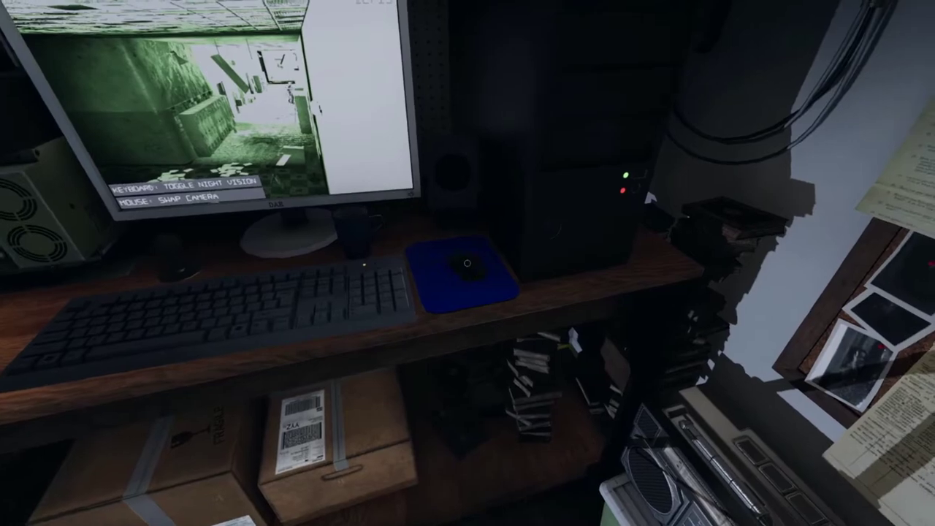
# Scan the CCTV feeds again, checking the graveyard and hallway cameras
pyautogui.click(467, 263)
pyautogui.click(467, 263)
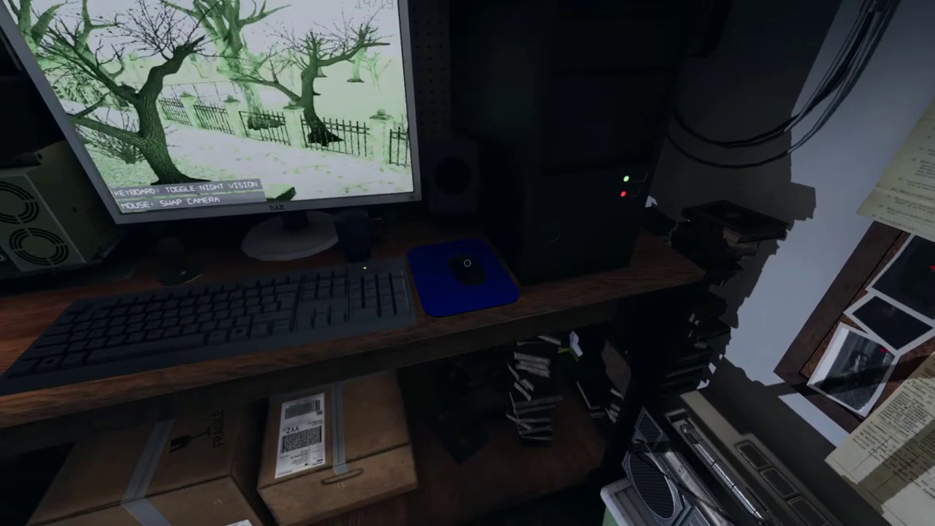
pyautogui.click(468, 262)
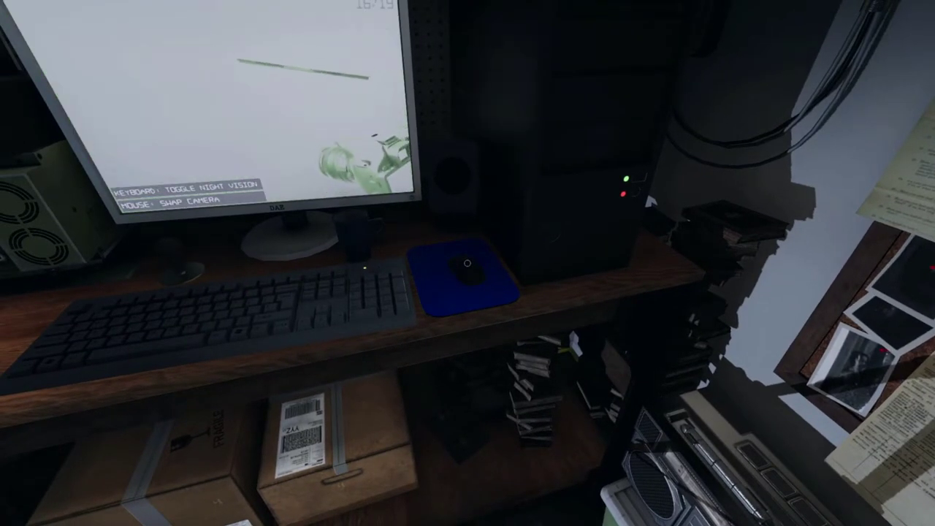
pyautogui.click(468, 263)
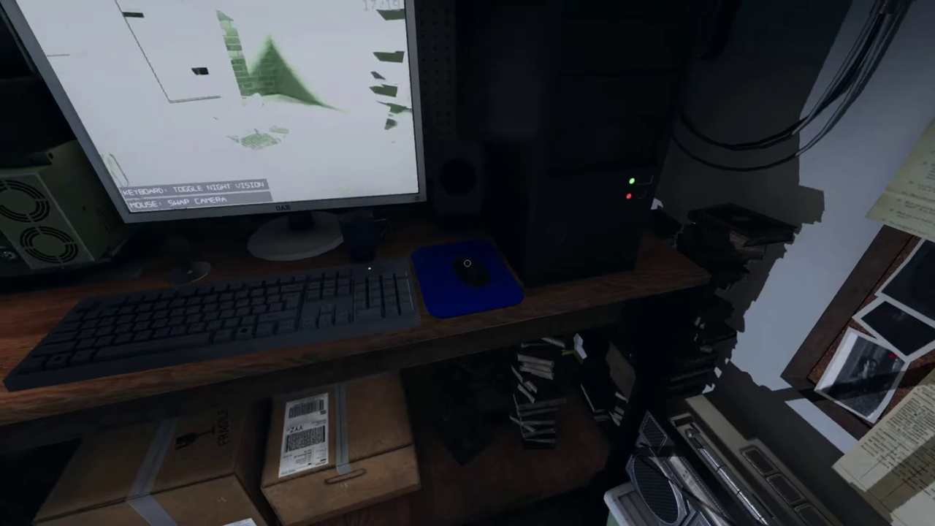
pyautogui.click(467, 263)
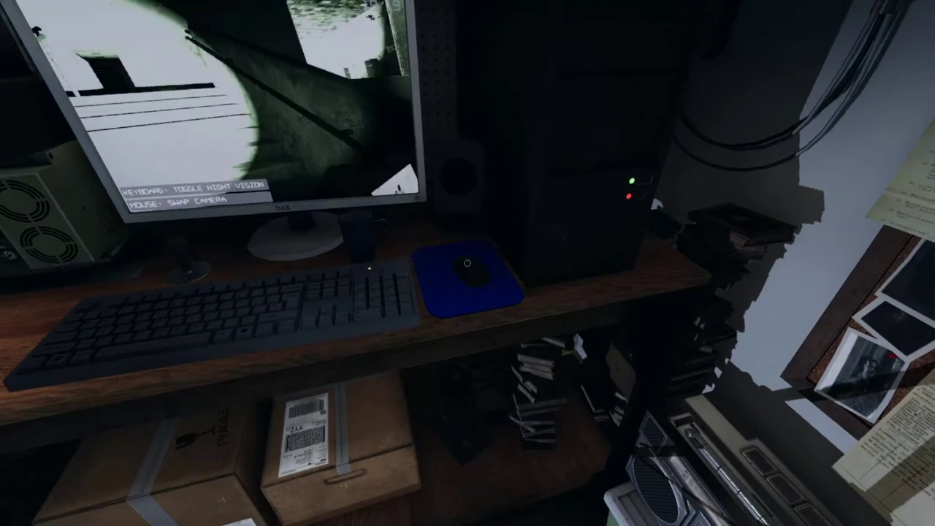
pyautogui.click(467, 263)
pyautogui.click(468, 263)
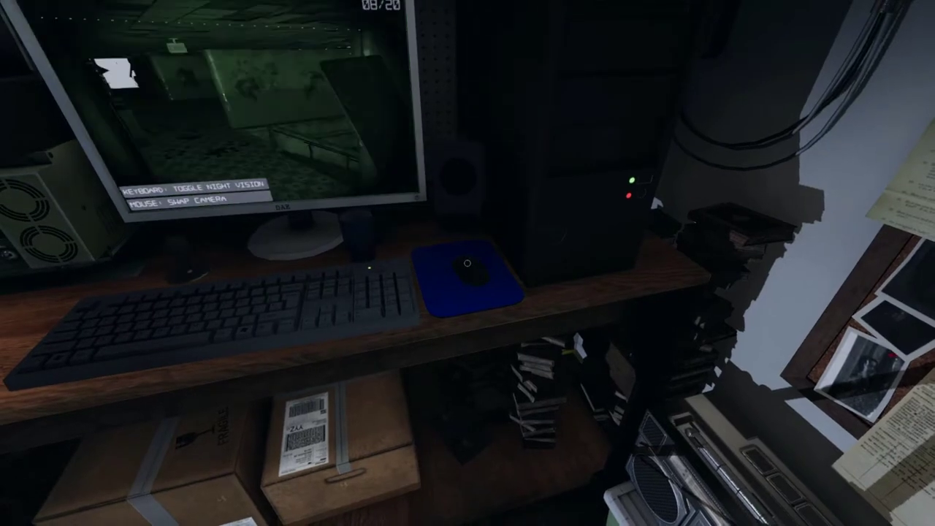
pyautogui.click(468, 263)
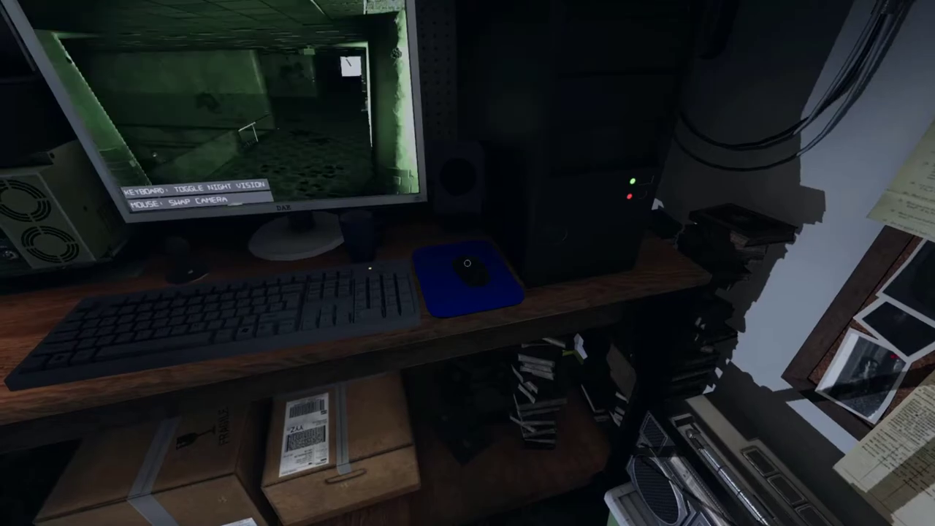
pyautogui.click(467, 263)
pyautogui.click(467, 263)
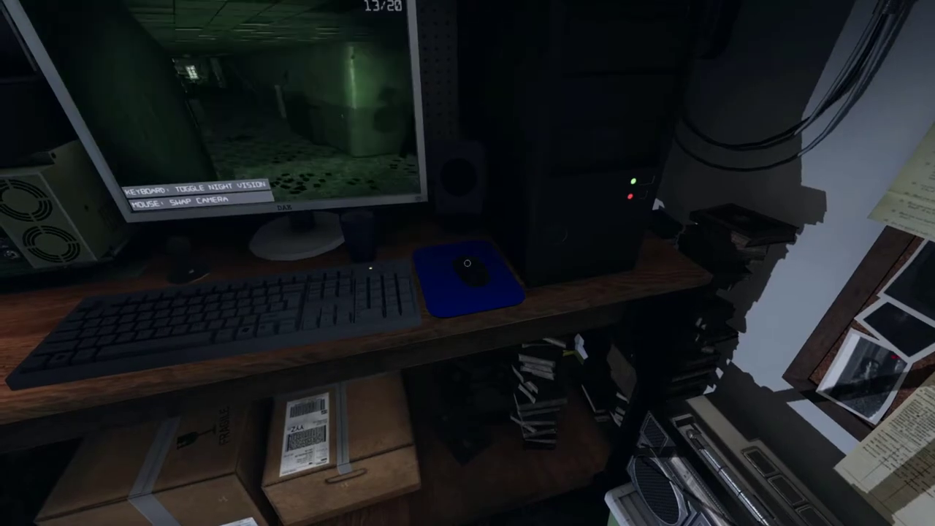
pyautogui.click(468, 263)
pyautogui.click(467, 263)
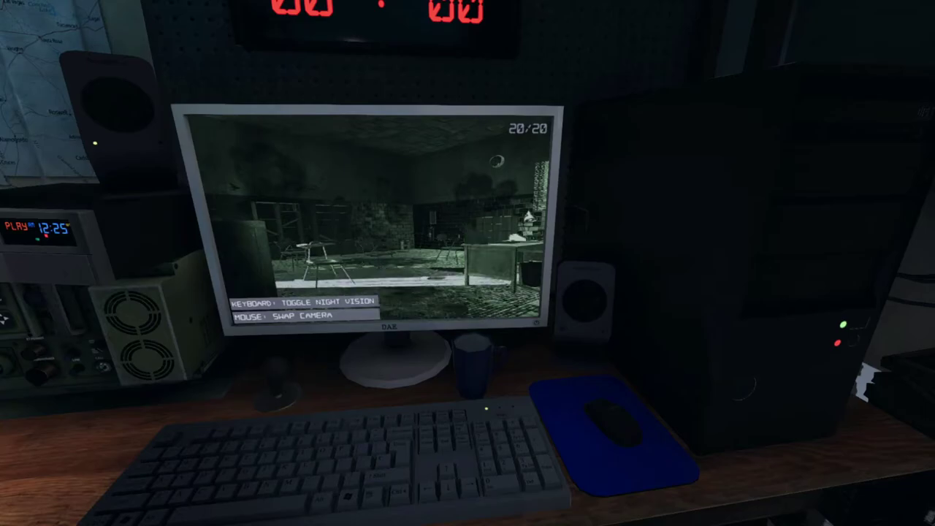
# Enable night vision and check the garden, green hallway, locker room and graveyard feeds
pyautogui.press('e')
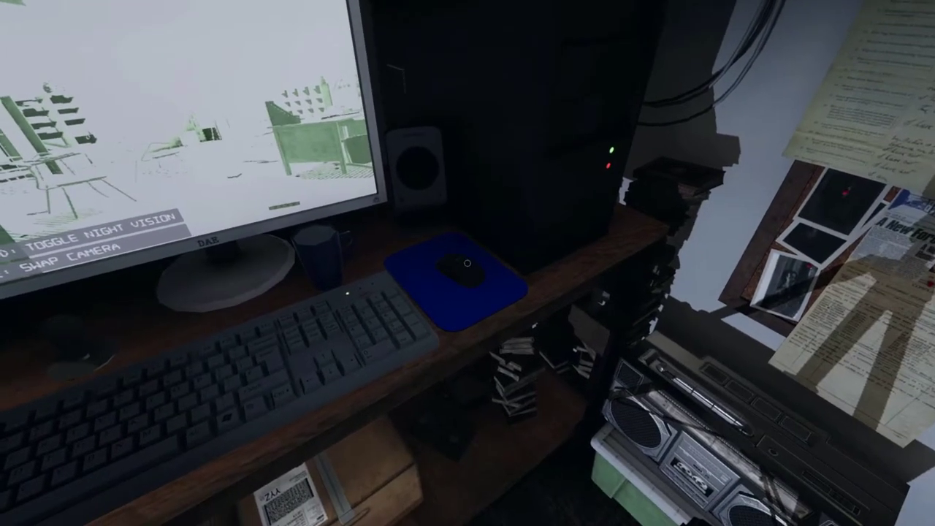
pyautogui.click(466, 263)
pyautogui.click(466, 263)
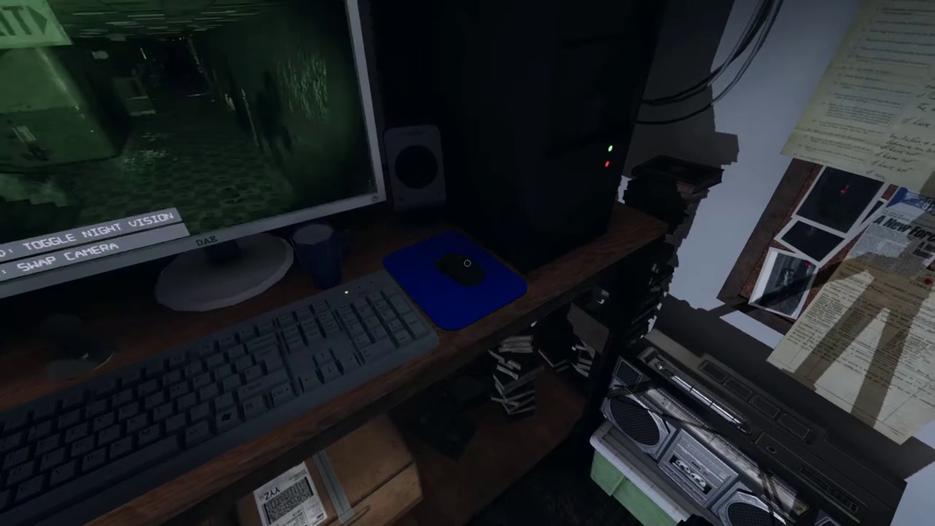
pyautogui.click(466, 263)
pyautogui.click(466, 263)
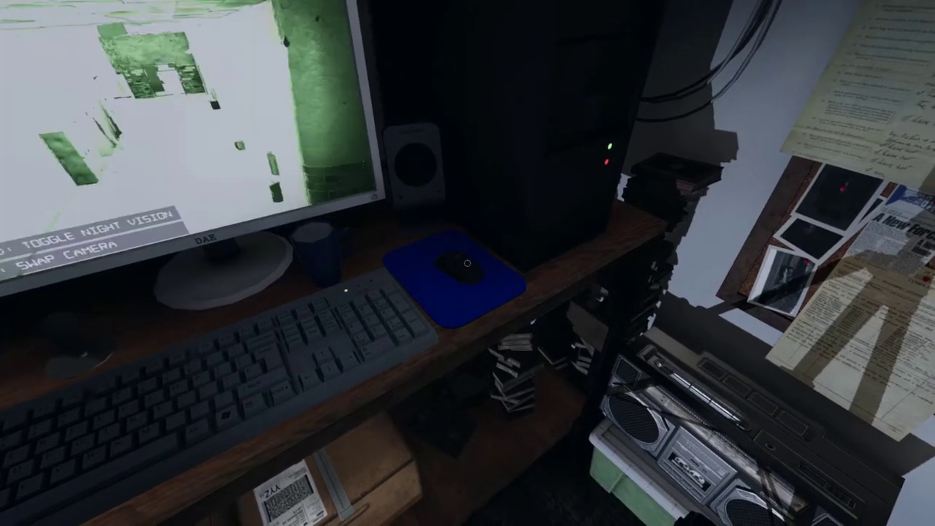
pyautogui.click(466, 263)
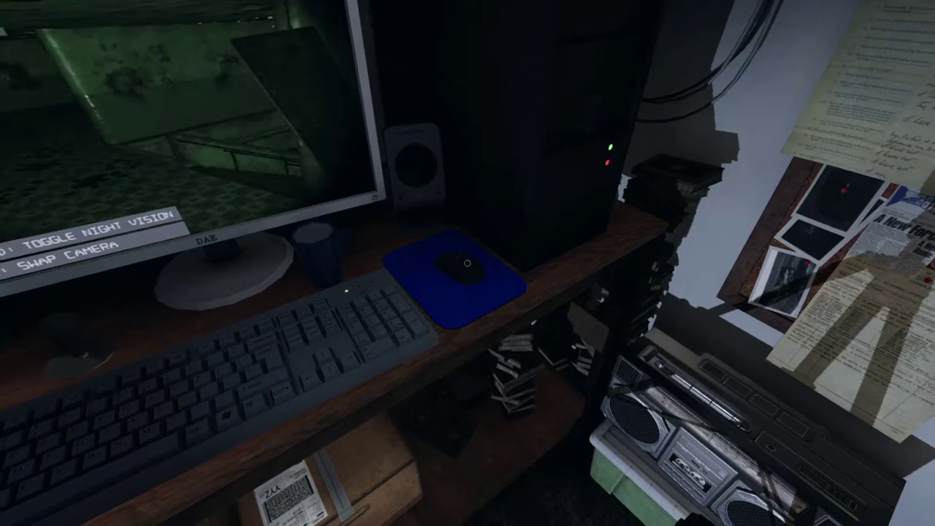
pyautogui.click(466, 263)
pyautogui.click(466, 263)
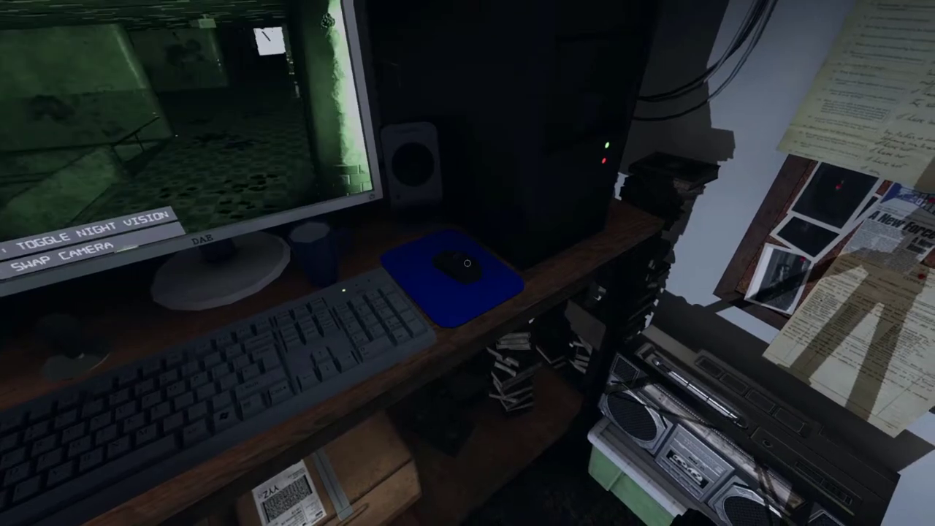
pyautogui.click(466, 263)
pyautogui.click(466, 263)
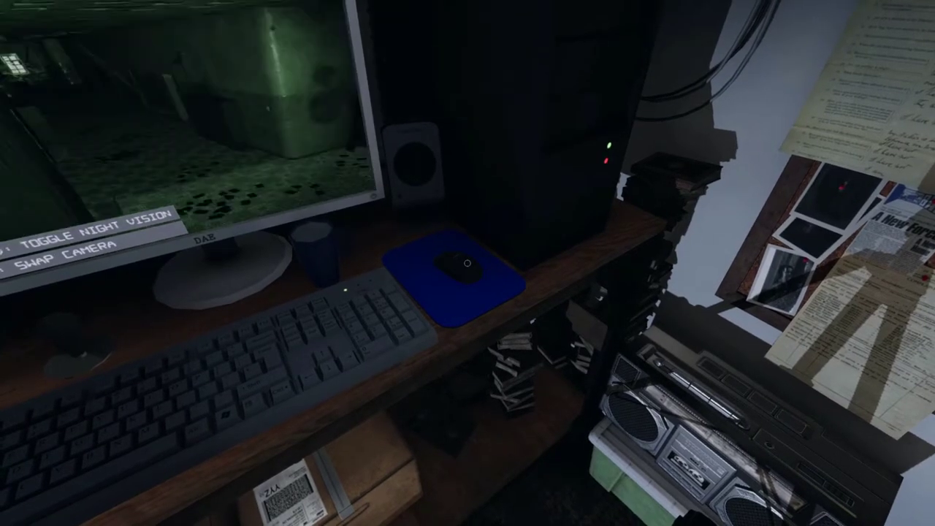
pyautogui.click(466, 262)
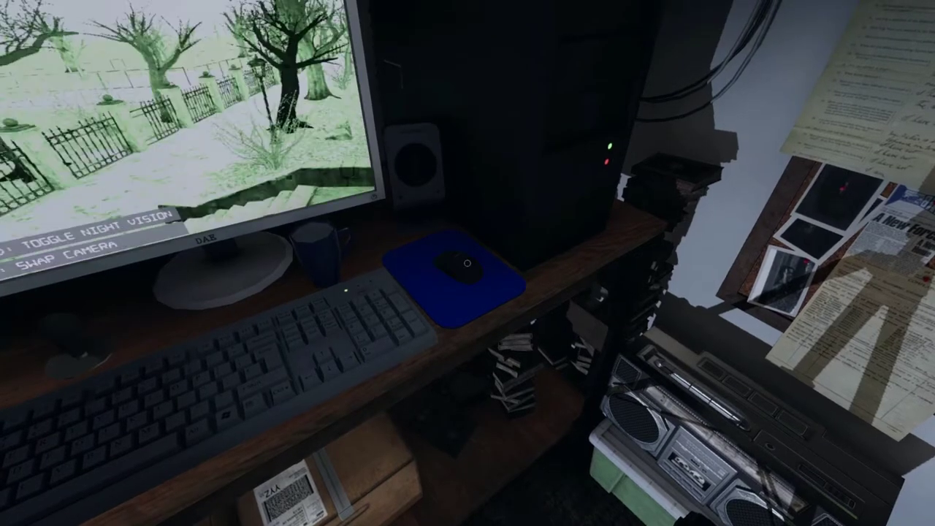
pyautogui.click(466, 262)
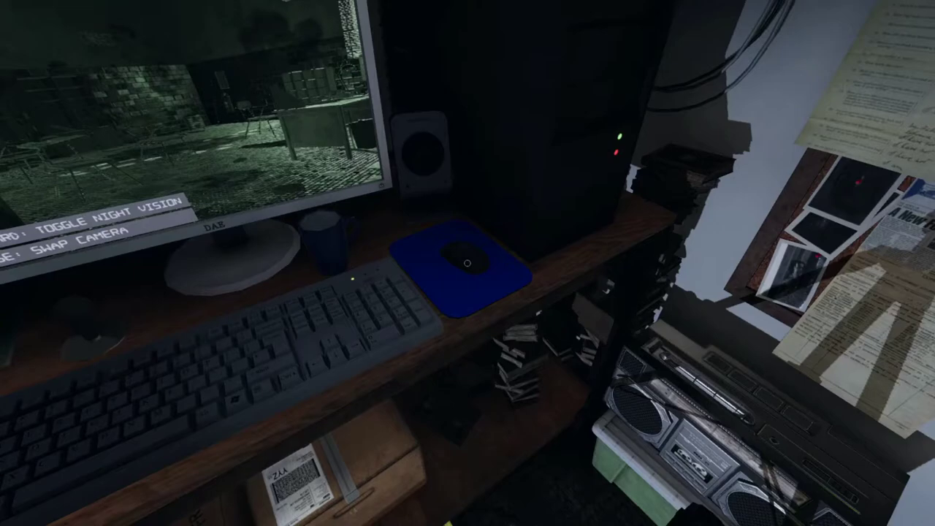
# Keep scanning the site feeds: EXIT corridor, messy room, railing view and locker corridor
pyautogui.click(467, 263)
pyautogui.click(467, 262)
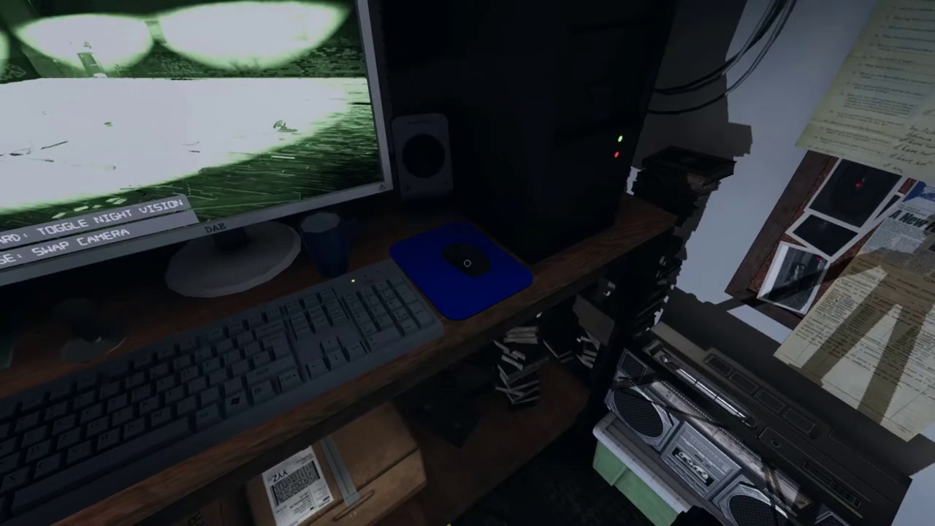
pyautogui.click(467, 263)
pyautogui.click(466, 263)
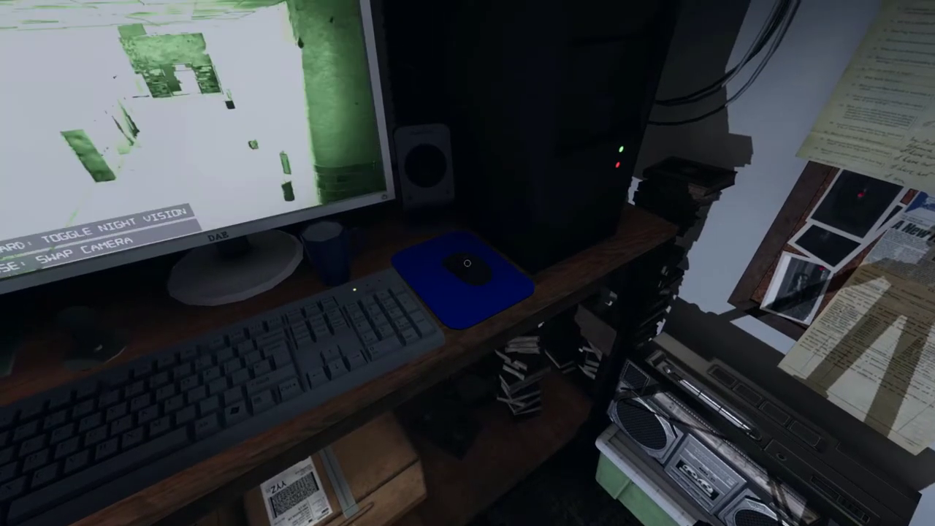
pyautogui.click(466, 263)
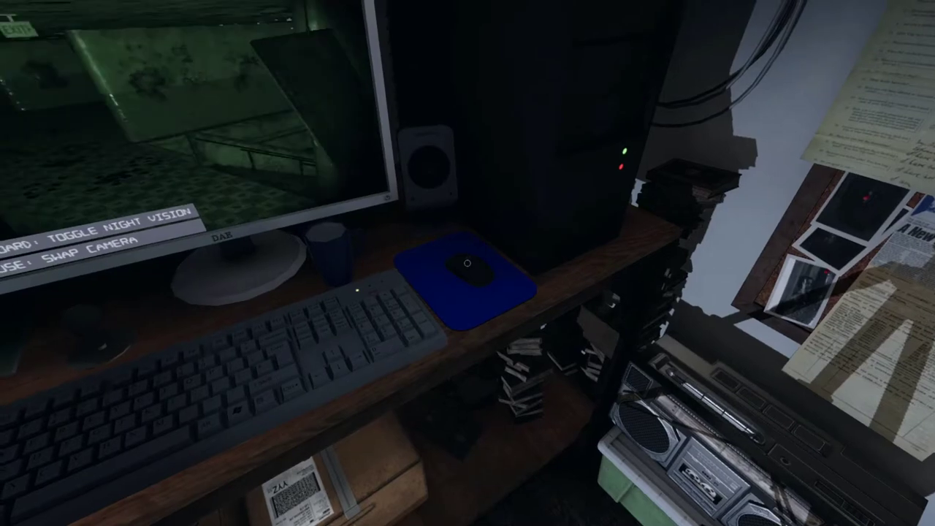
pyautogui.click(467, 263)
pyautogui.click(466, 263)
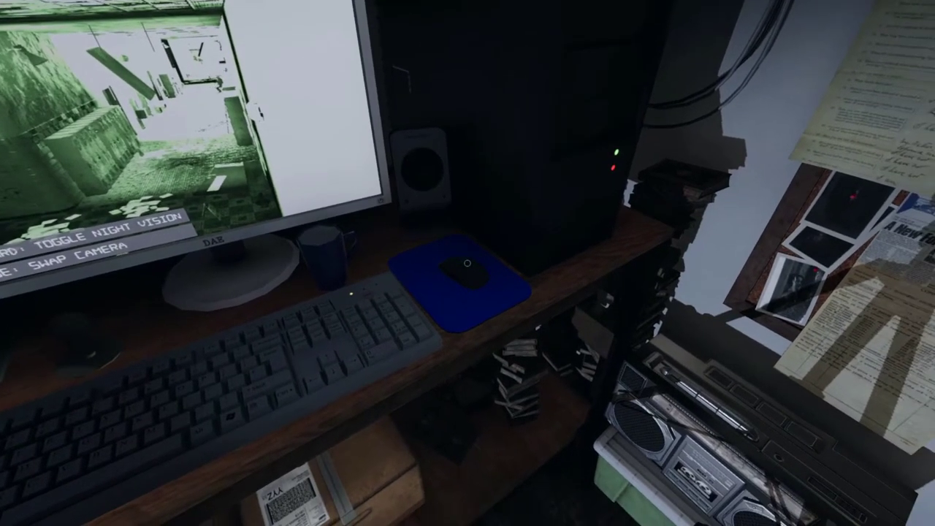
pyautogui.click(466, 263)
pyautogui.click(467, 263)
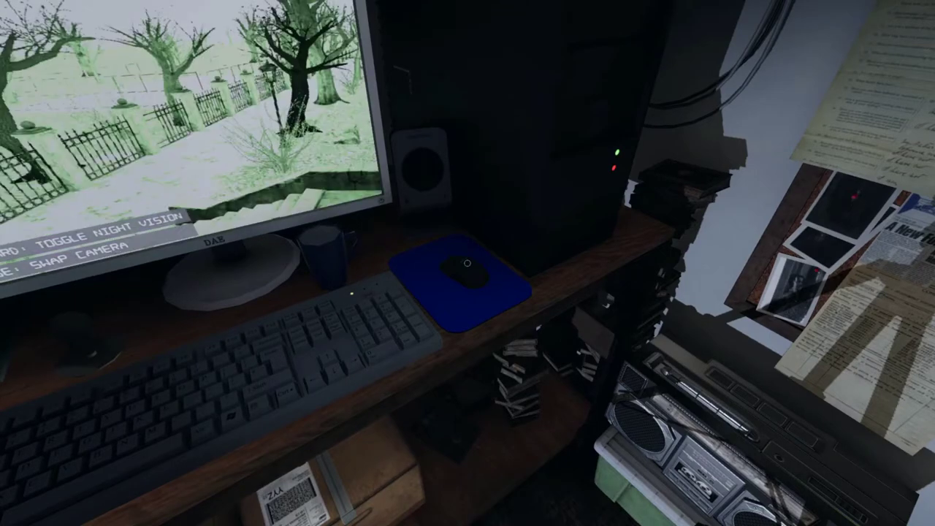
pyautogui.click(467, 263)
pyautogui.click(467, 263)
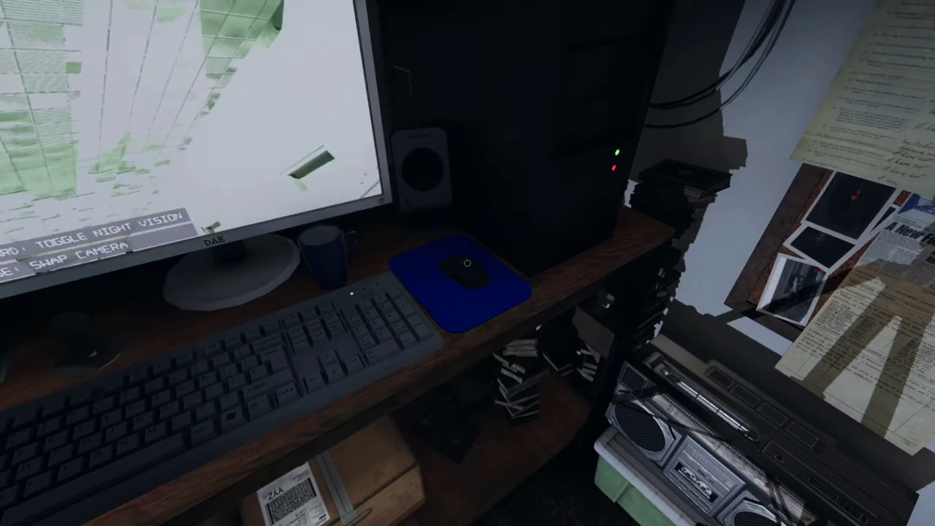
pyautogui.click(467, 263)
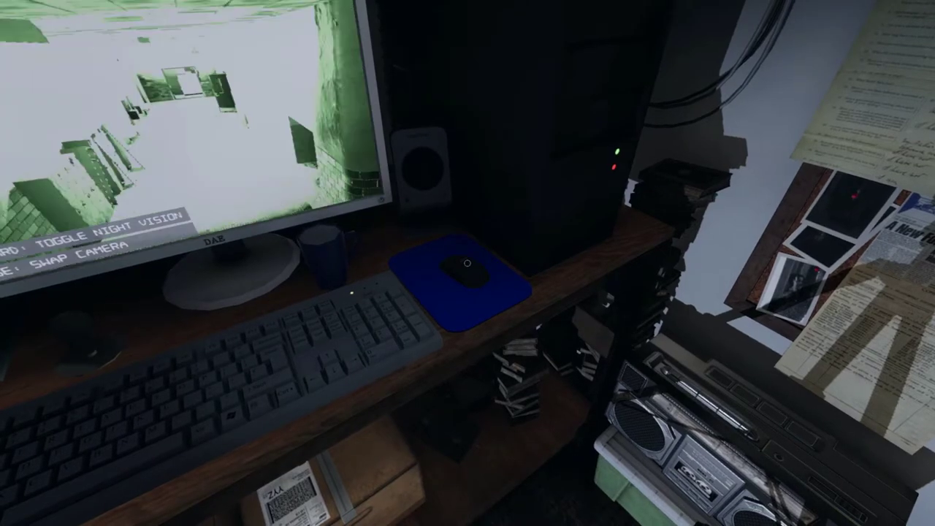
pyautogui.click(467, 263)
pyautogui.click(466, 263)
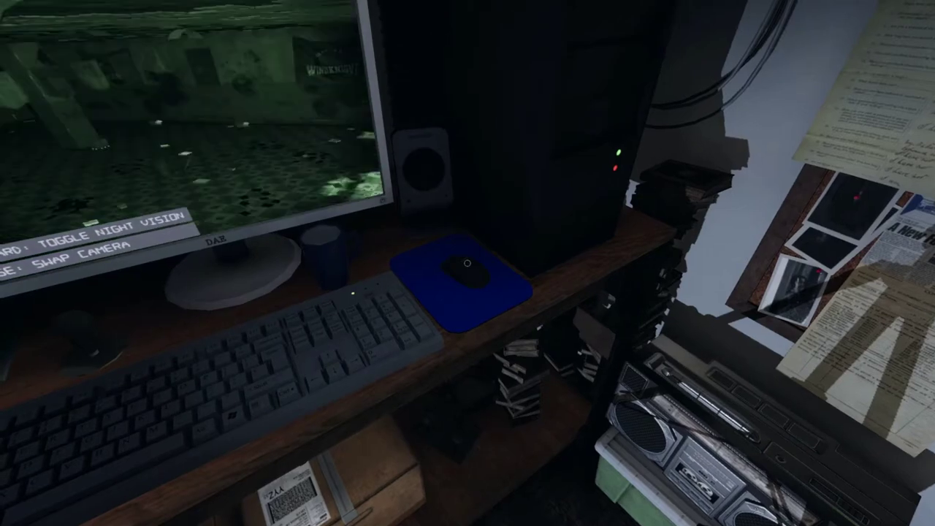
pyautogui.click(467, 263)
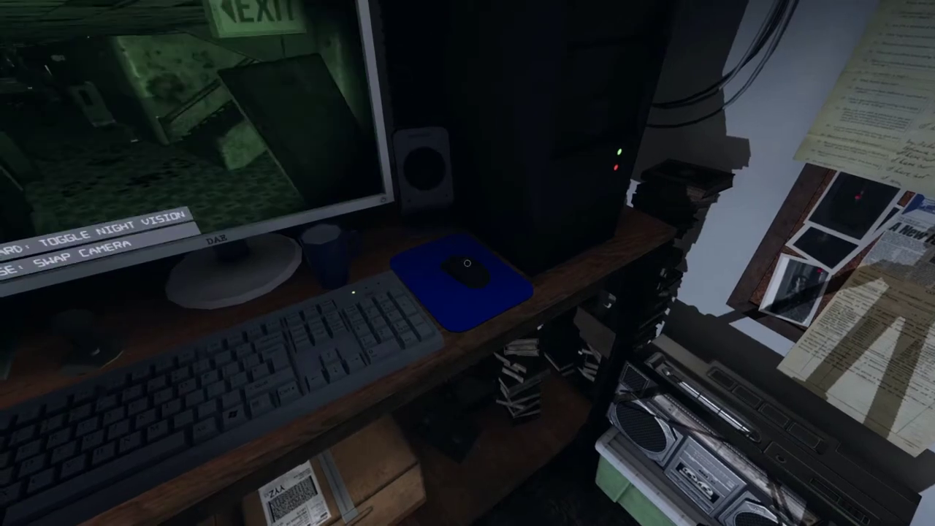
pyautogui.click(467, 263)
pyautogui.click(466, 263)
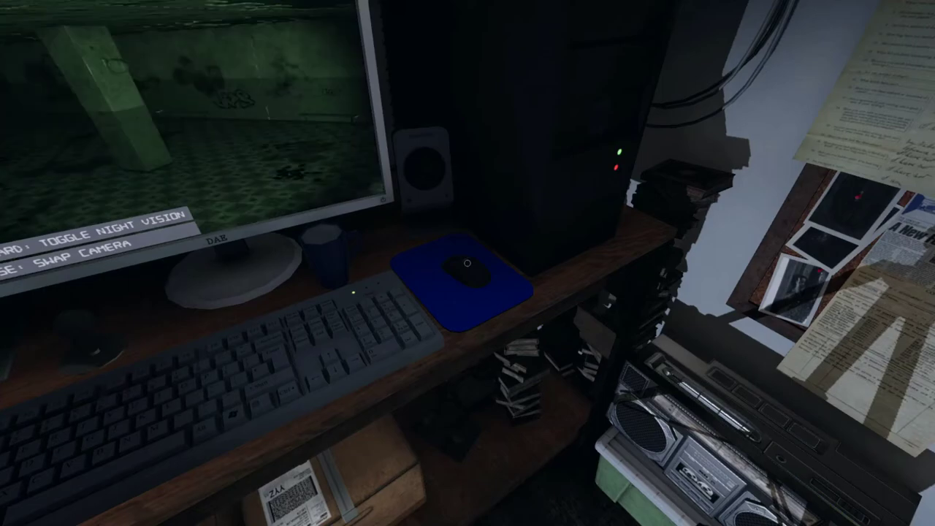
pyautogui.click(467, 263)
pyautogui.click(467, 263)
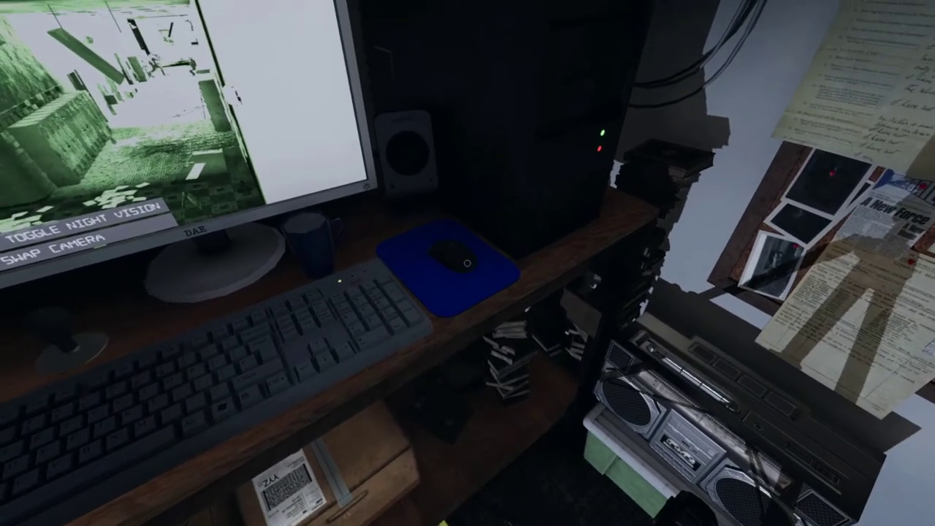
# Cycle the truck monitor to the green tiled room and the outdoor chairs camera
pyautogui.click(466, 263)
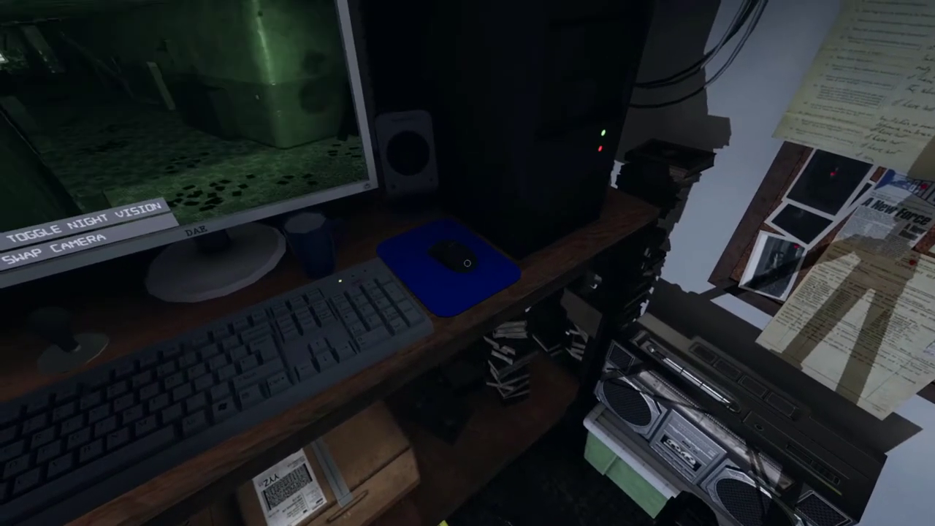
pyautogui.click(466, 263)
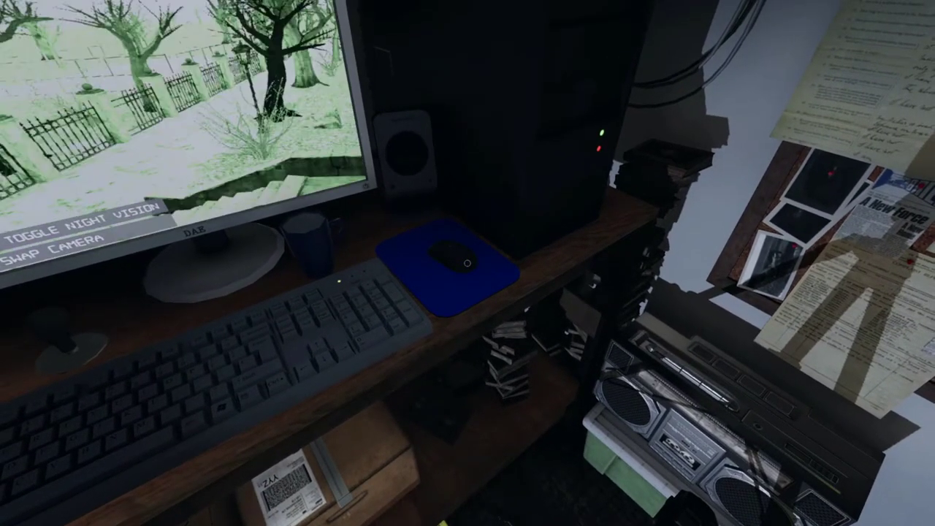
pyautogui.click(466, 263)
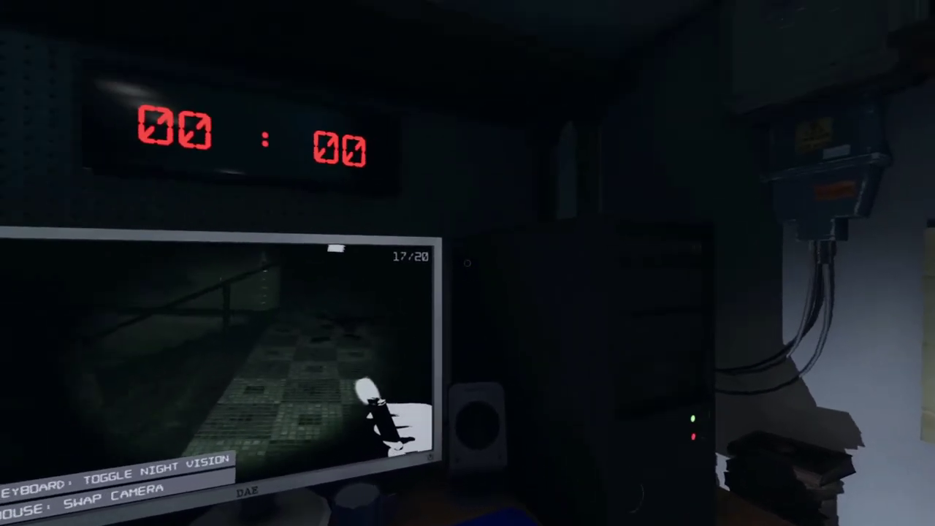
pyautogui.click(466, 263)
pyautogui.click(466, 263)
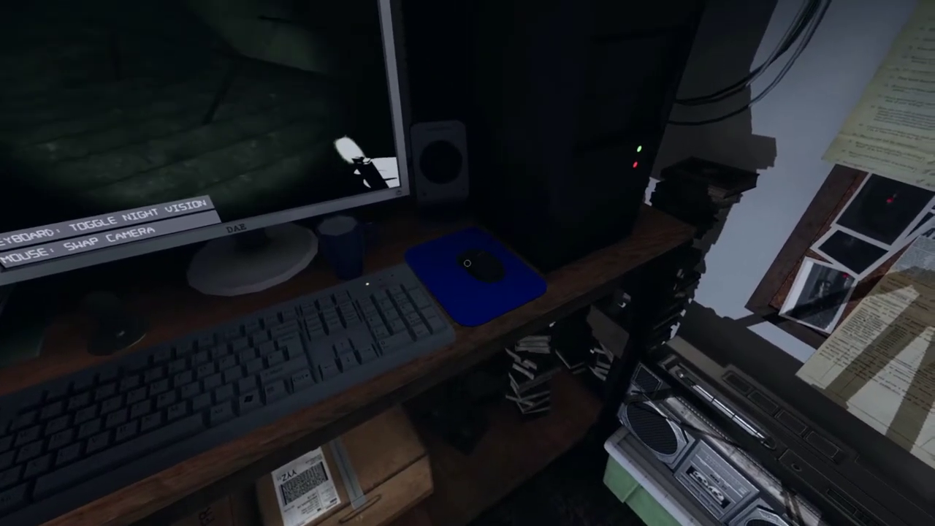
pyautogui.click(467, 263)
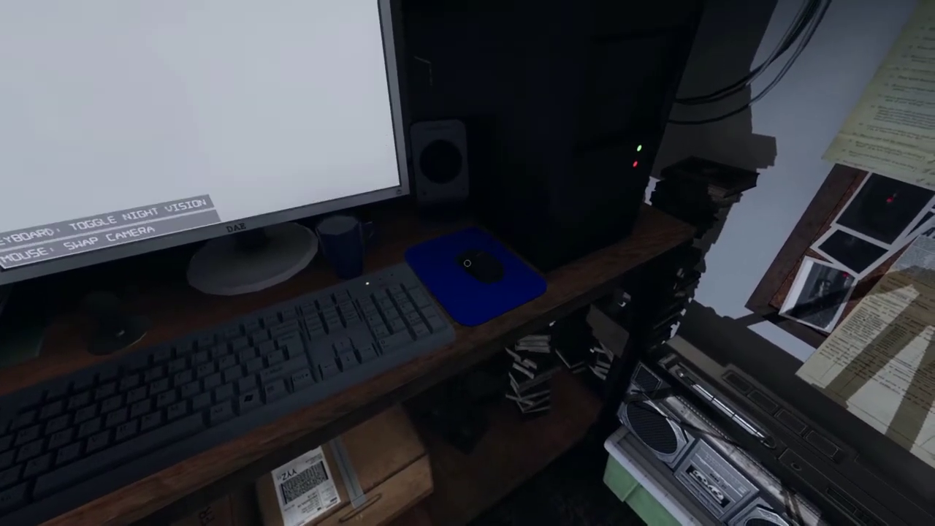
pyautogui.click(466, 263)
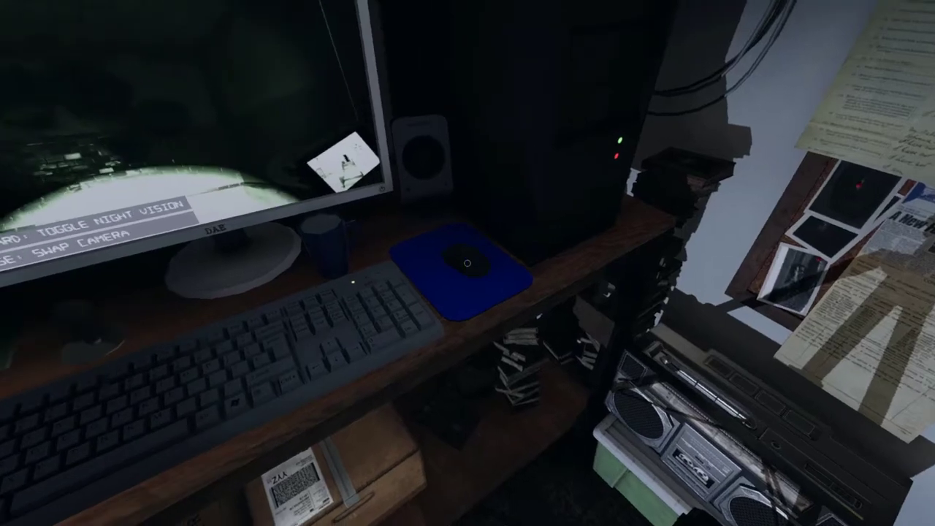
pyautogui.click(467, 263)
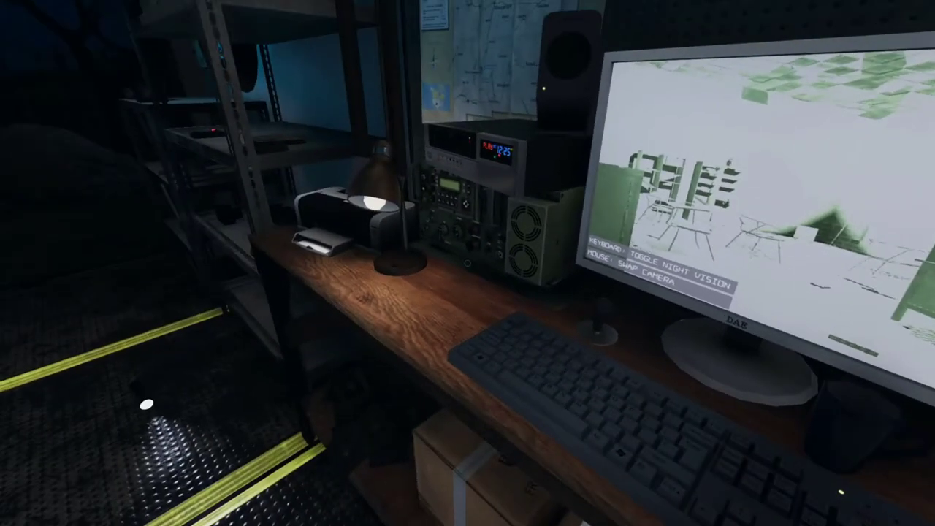
# Check the journal's Evidence page and record Shade as the ghost type
pyautogui.press('j')
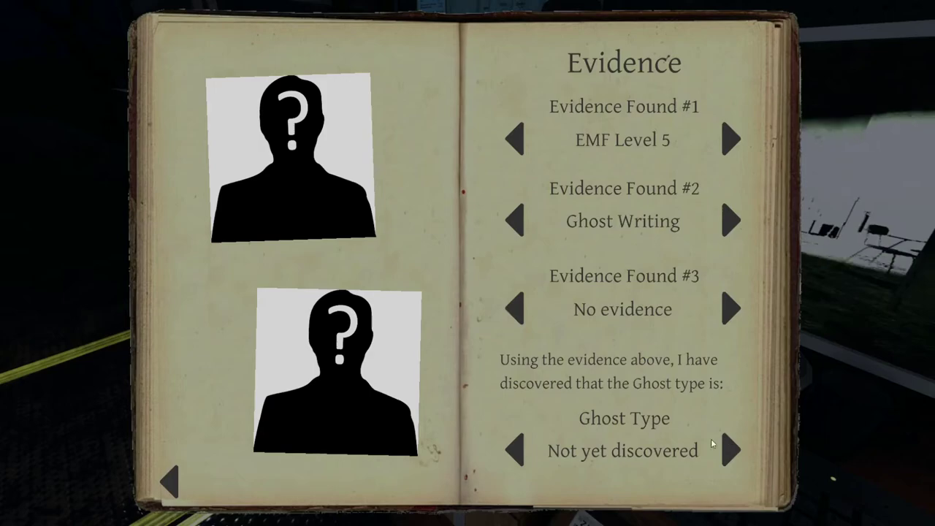
pyautogui.press('j')
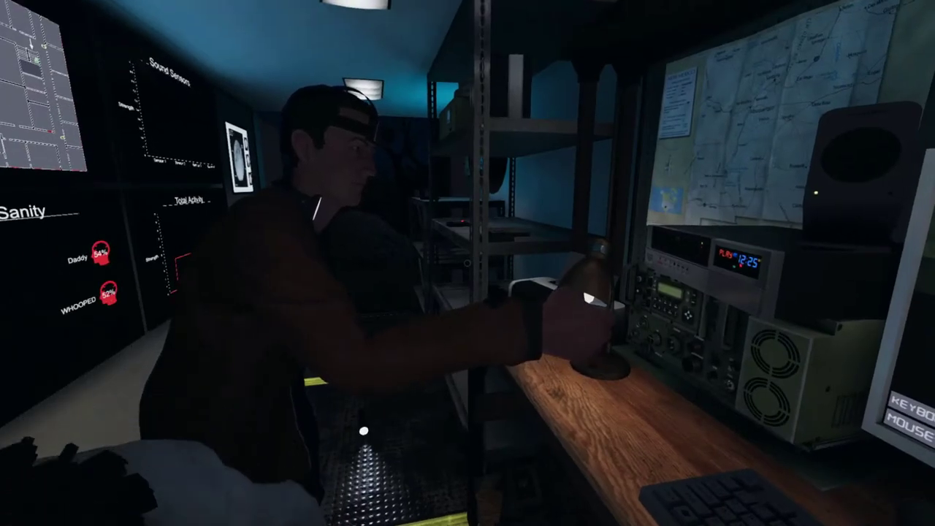
pyautogui.press('j')
pyautogui.click(730, 459)
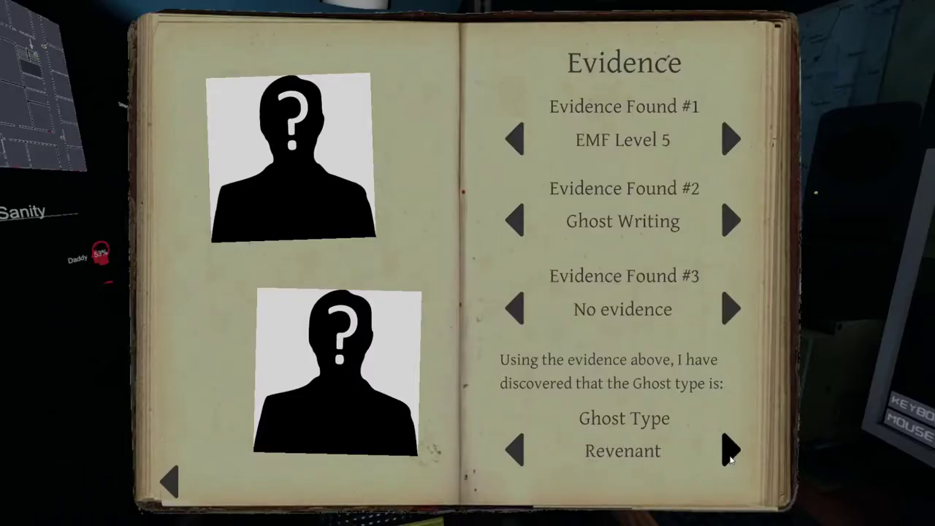
pyautogui.click(729, 455)
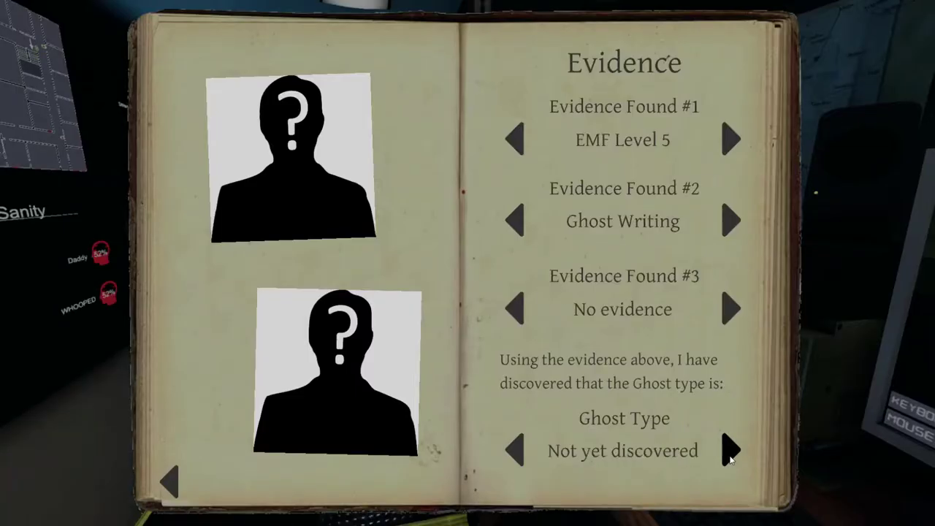
pyautogui.click(730, 453)
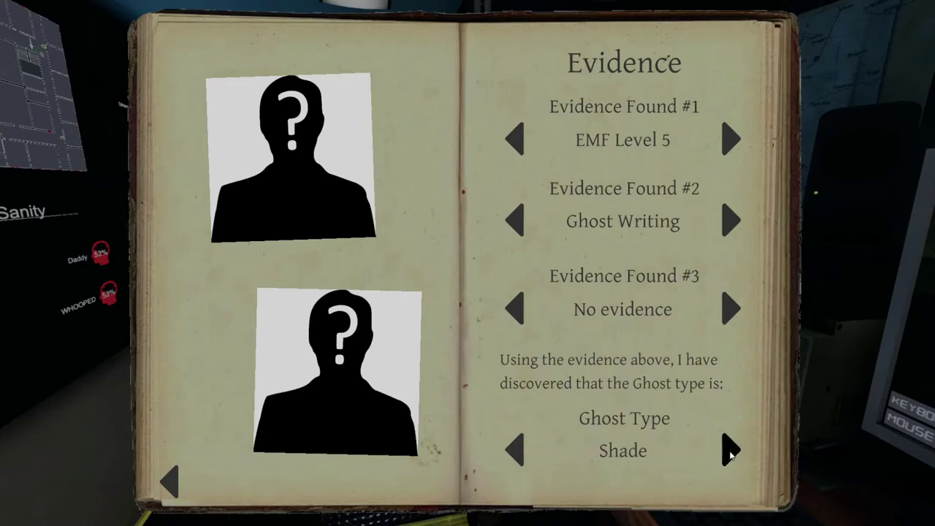
pyautogui.click(730, 453)
pyautogui.press('j')
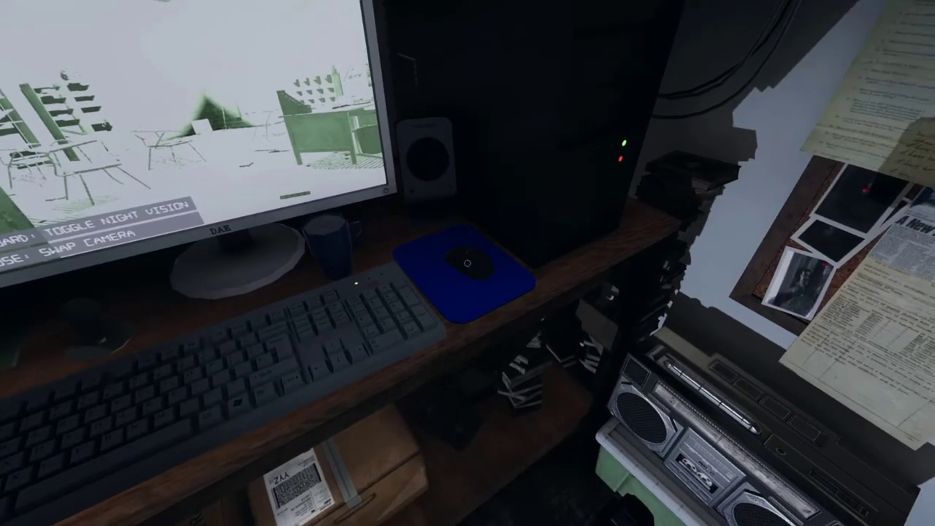
# Cycle the monitor through the graveyard, overhead, snowy trees and campsite chairs feeds
pyautogui.click(467, 263)
pyautogui.click(467, 262)
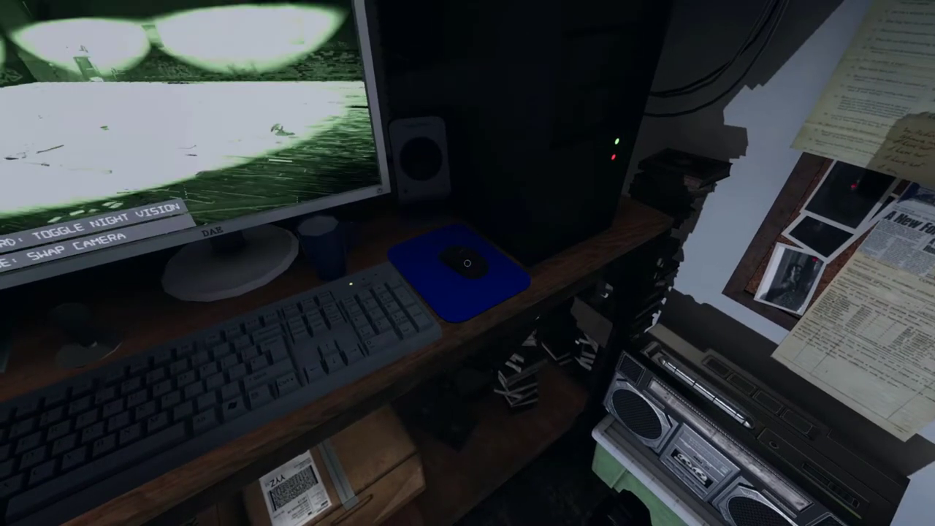
pyautogui.click(467, 262)
pyautogui.click(468, 263)
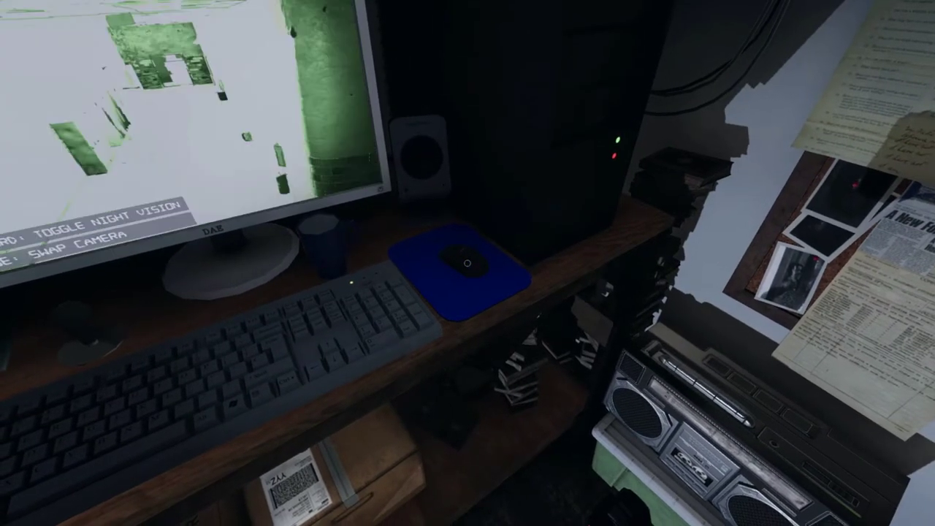
pyautogui.click(467, 263)
pyautogui.click(467, 263)
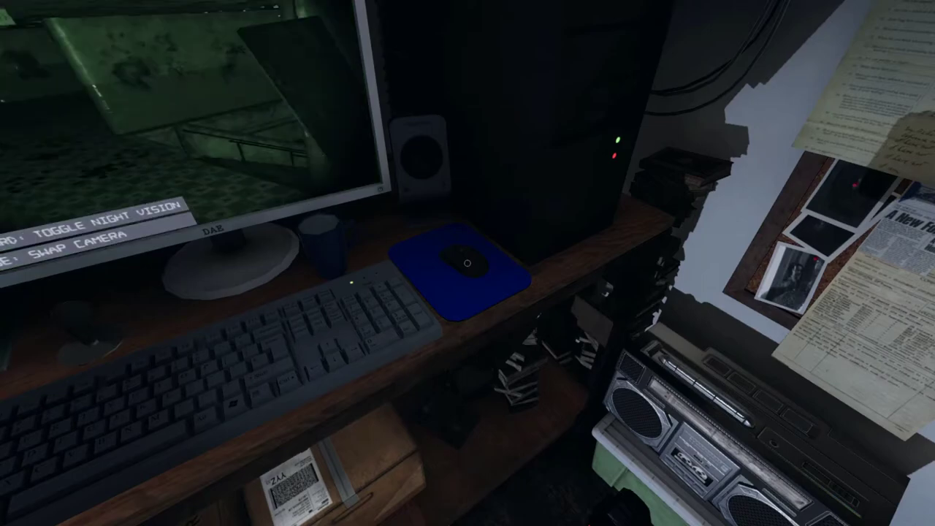
pyautogui.click(467, 263)
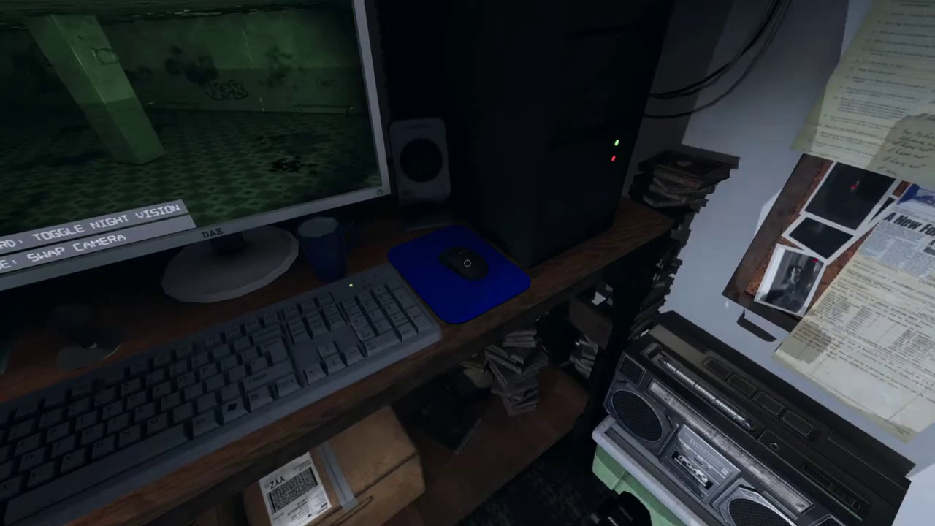
pyautogui.click(467, 263)
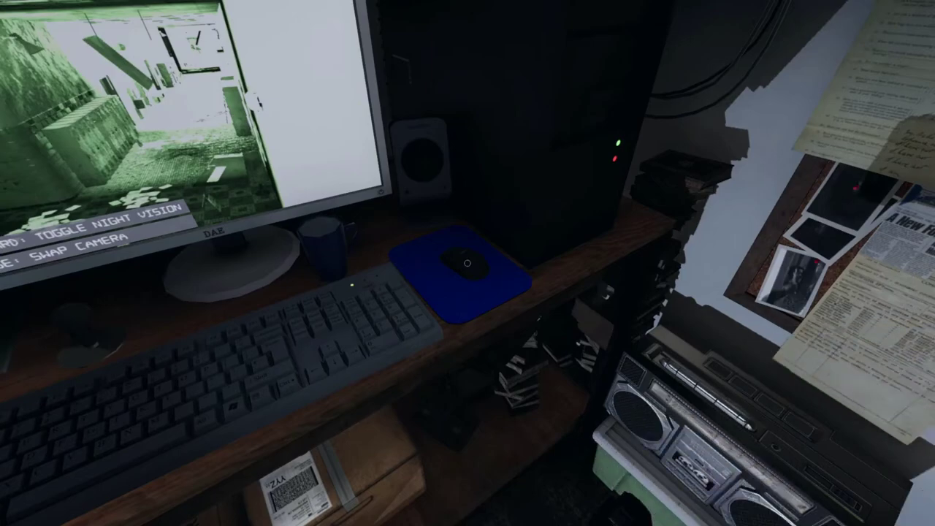
pyautogui.click(468, 263)
pyautogui.click(468, 263)
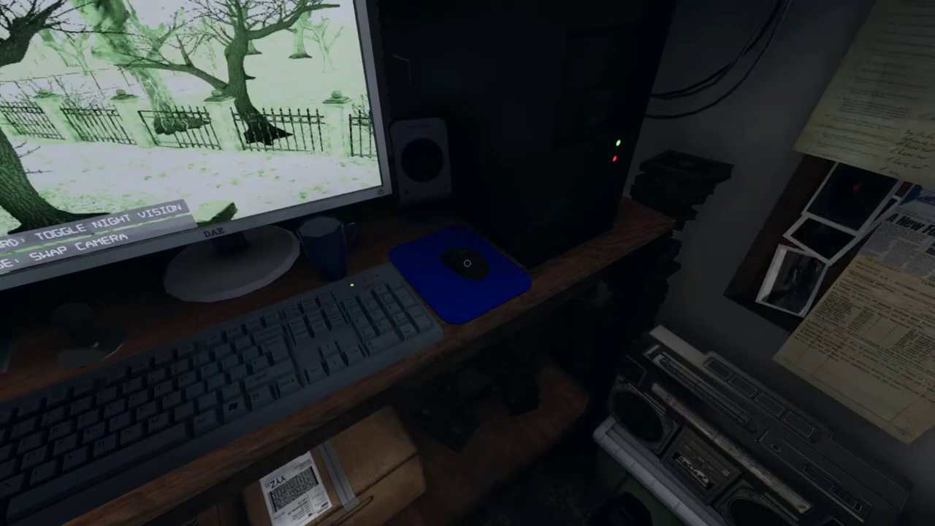
pyautogui.click(467, 263)
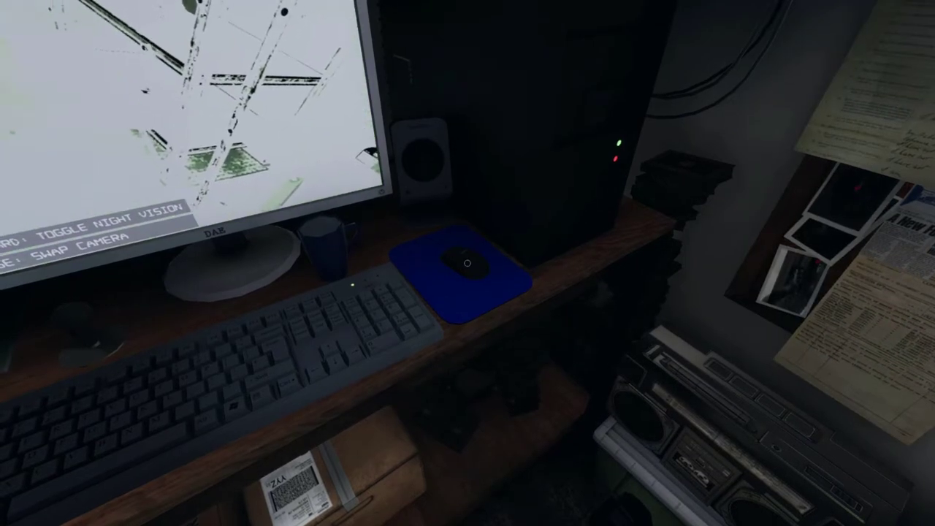
pyautogui.click(467, 263)
pyautogui.click(467, 263)
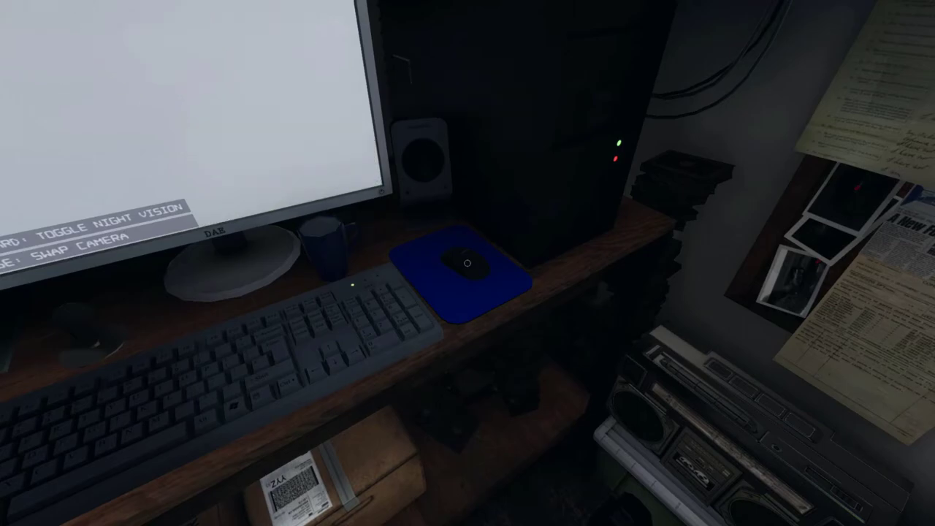
pyautogui.click(467, 263)
pyautogui.click(468, 263)
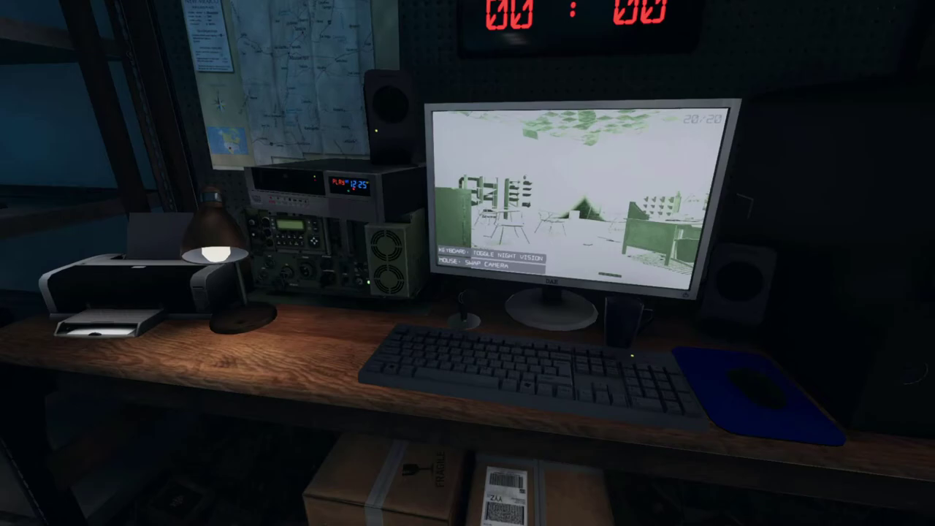
# Try Revenant as the journal guess and review the Oni, Demon, Shade and Jinn pages
pyautogui.moveTo(467, 262); pyautogui.dragTo(658, 278)
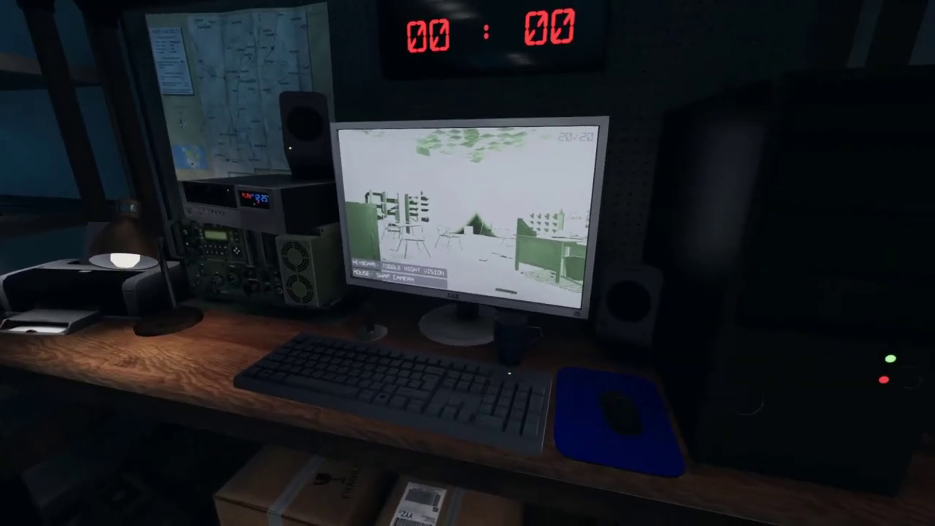
pyautogui.press('j')
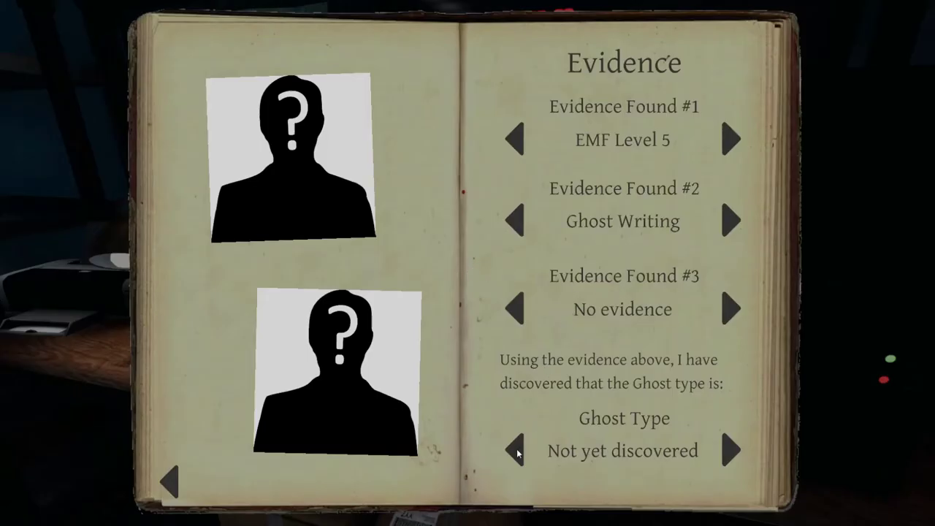
pyautogui.click(517, 448)
pyautogui.click(519, 451)
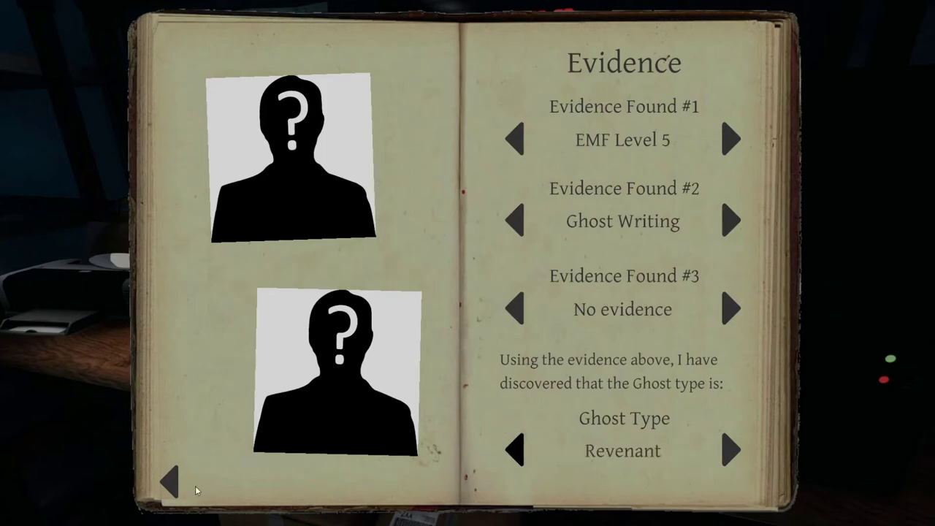
pyautogui.click(170, 480)
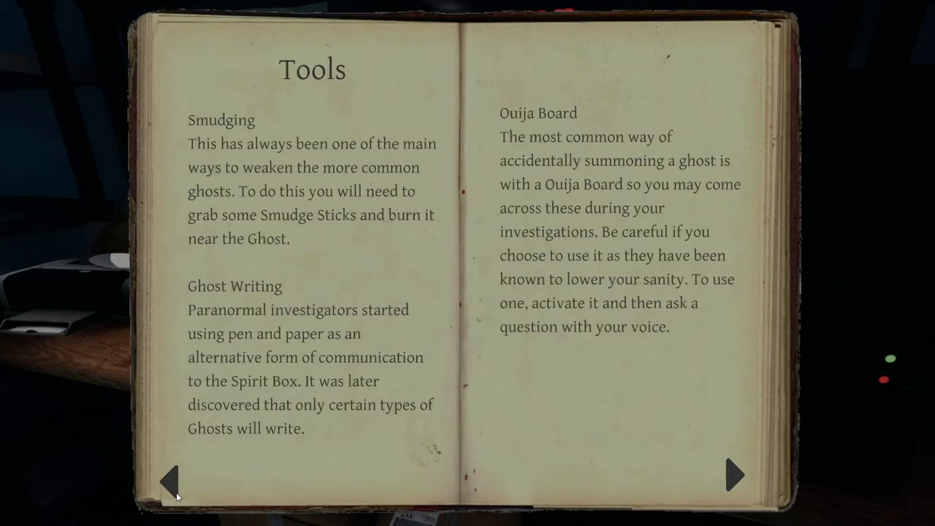
pyautogui.click(174, 485)
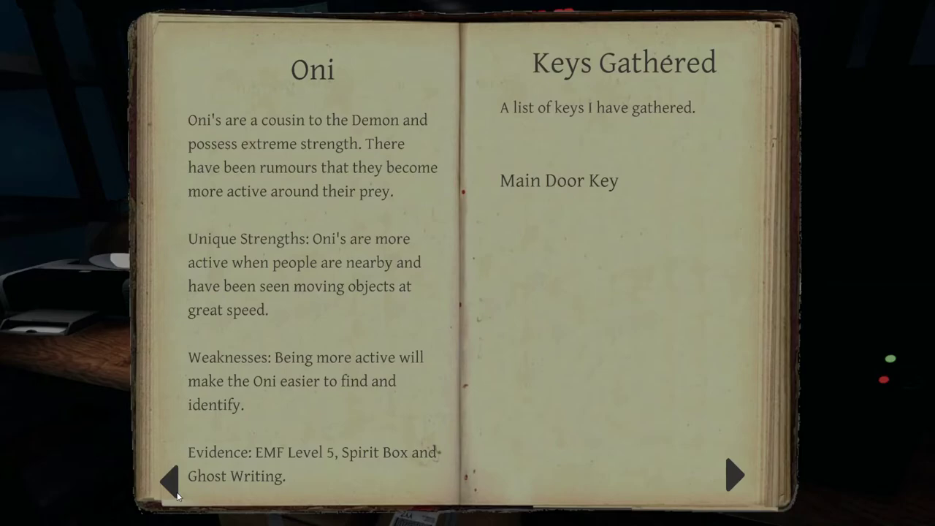
pyautogui.click(178, 493)
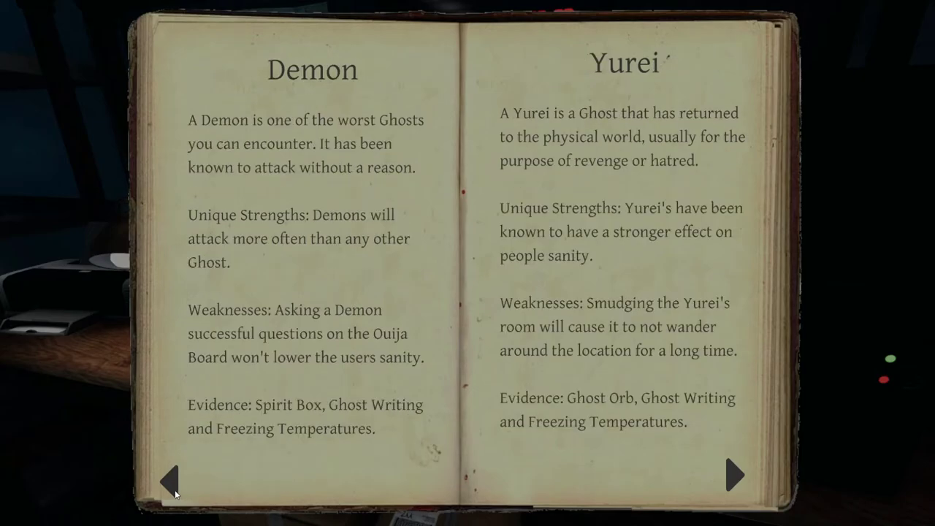
pyautogui.click(175, 493)
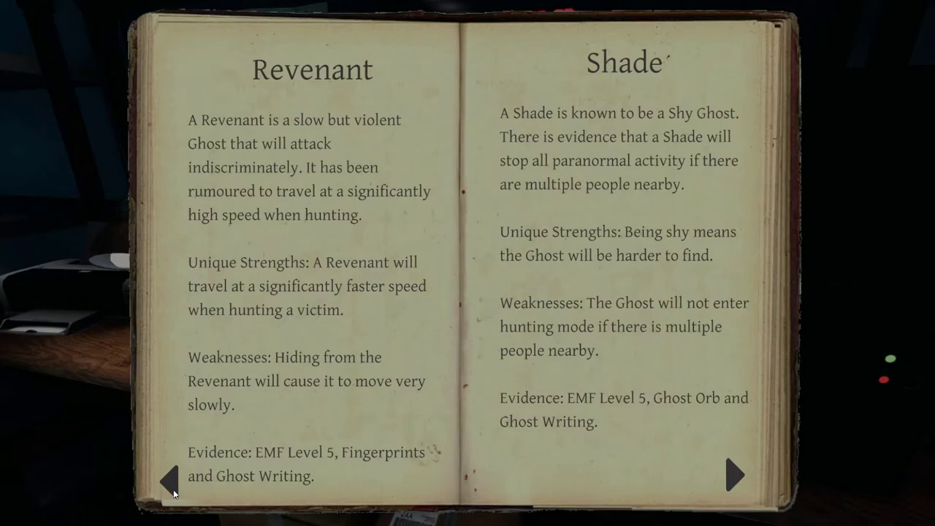
pyautogui.click(174, 490)
pyautogui.press('j')
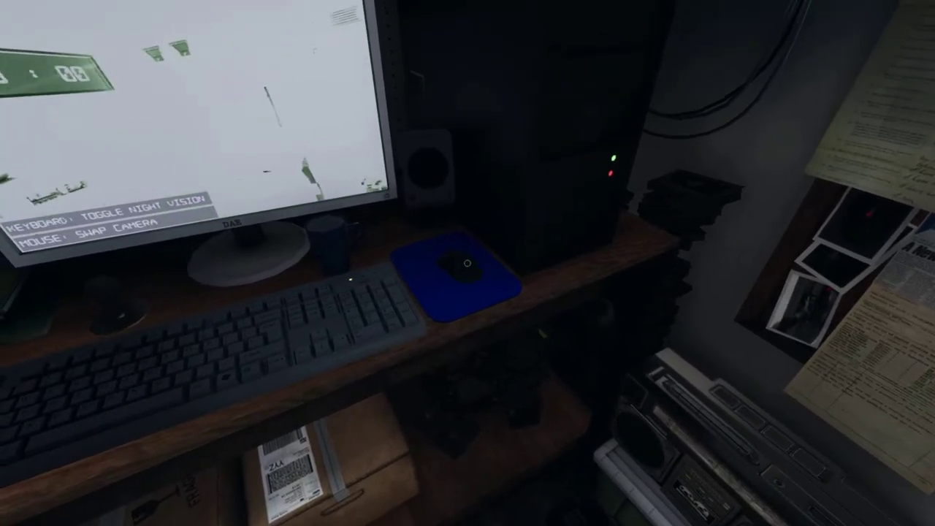
# Switch the monitor to another room camera and look around the truck interior
pyautogui.click(467, 263)
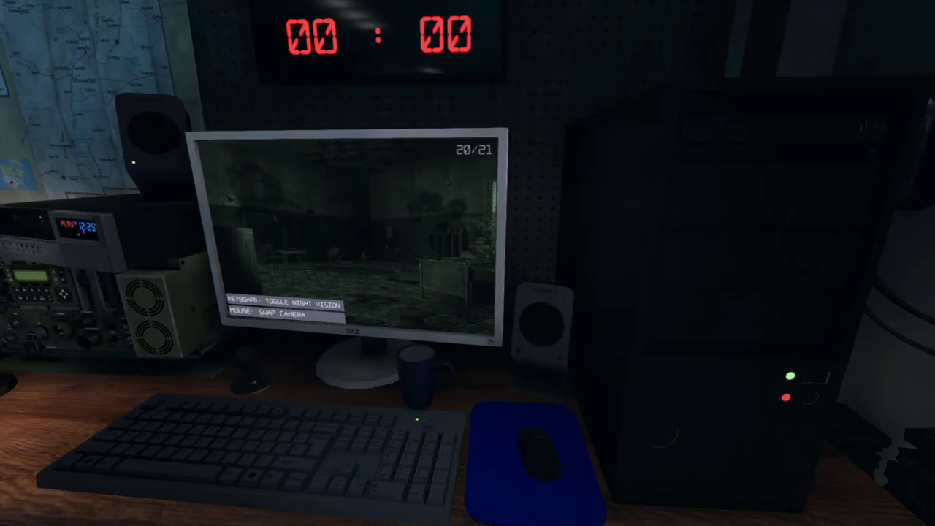
pyautogui.moveTo(468, 263); pyautogui.dragTo(146, 219)
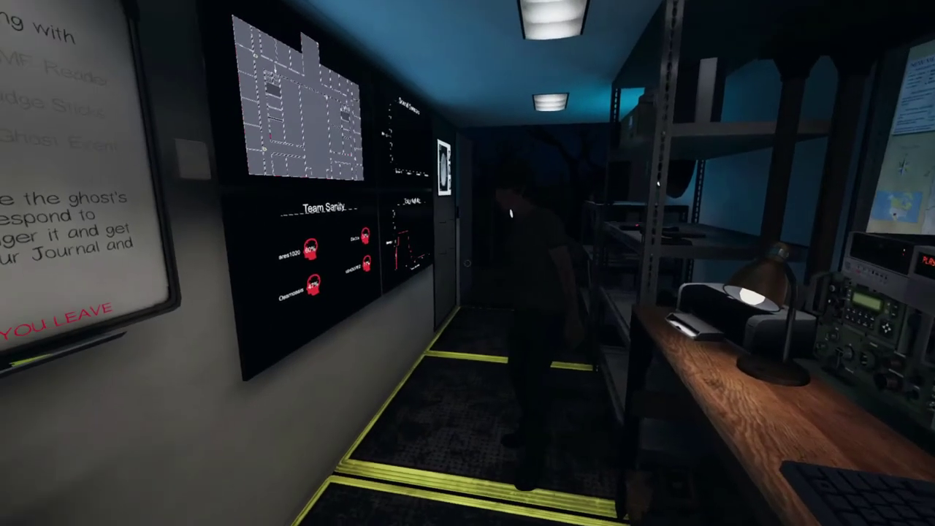
pyautogui.moveTo(467, 263); pyautogui.dragTo(219, 263)
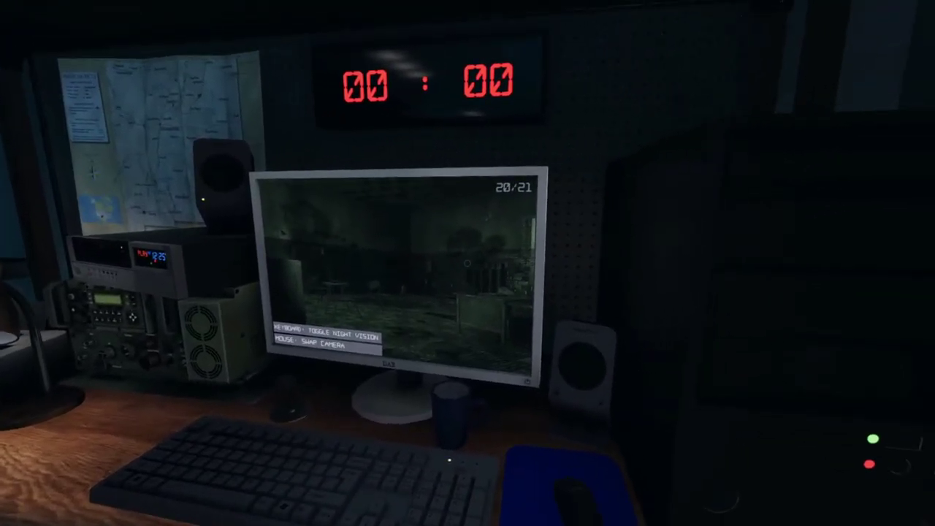
pyautogui.moveTo(467, 263); pyautogui.dragTo(512, 263)
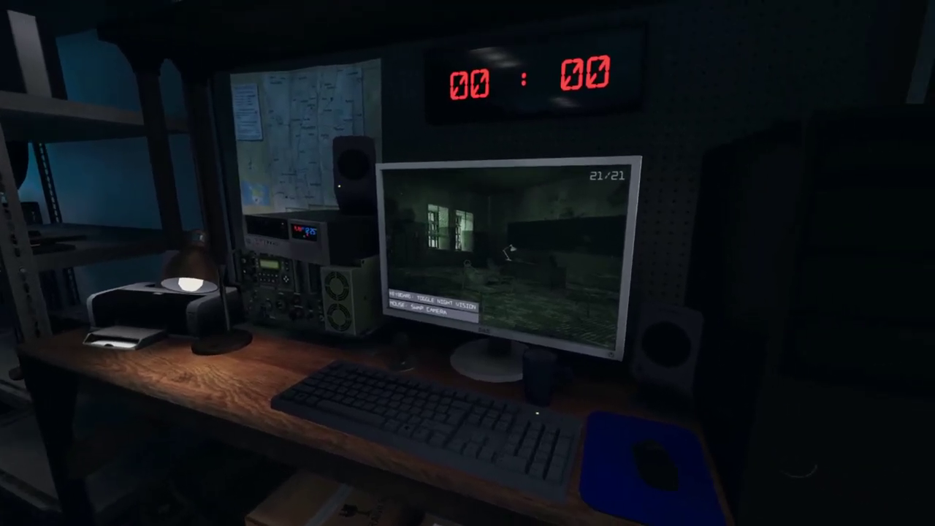
# Set Ghost Orb as third evidence and Shade as the ghost, then continue past payment and experience results
pyautogui.press('j')
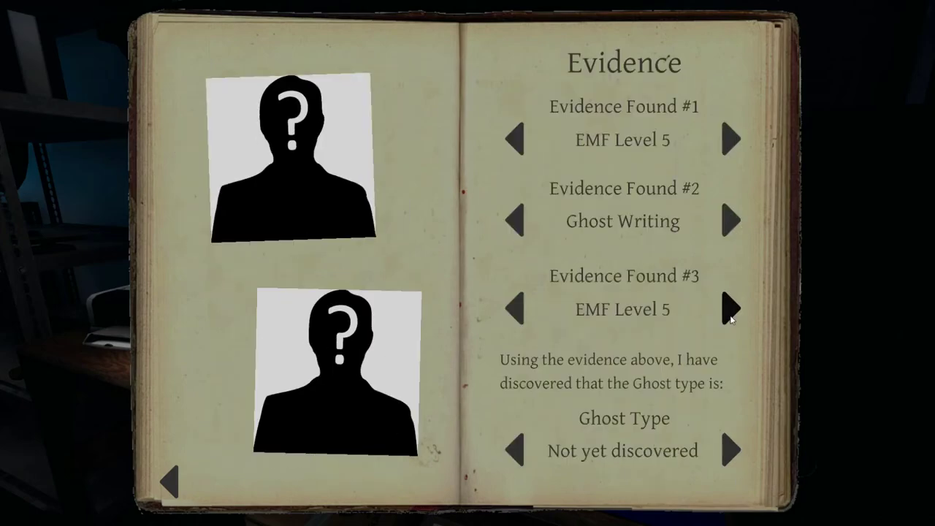
pyautogui.click(730, 310)
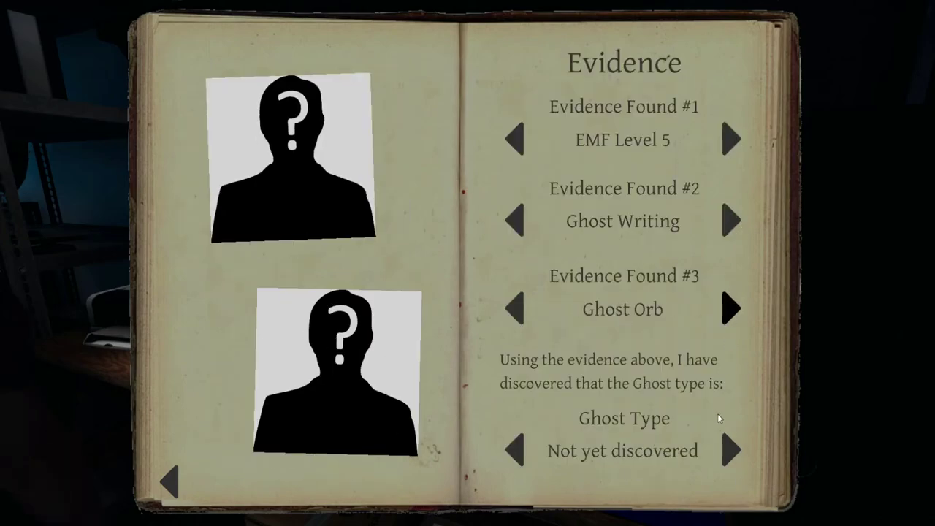
pyautogui.click(730, 449)
pyautogui.press('j')
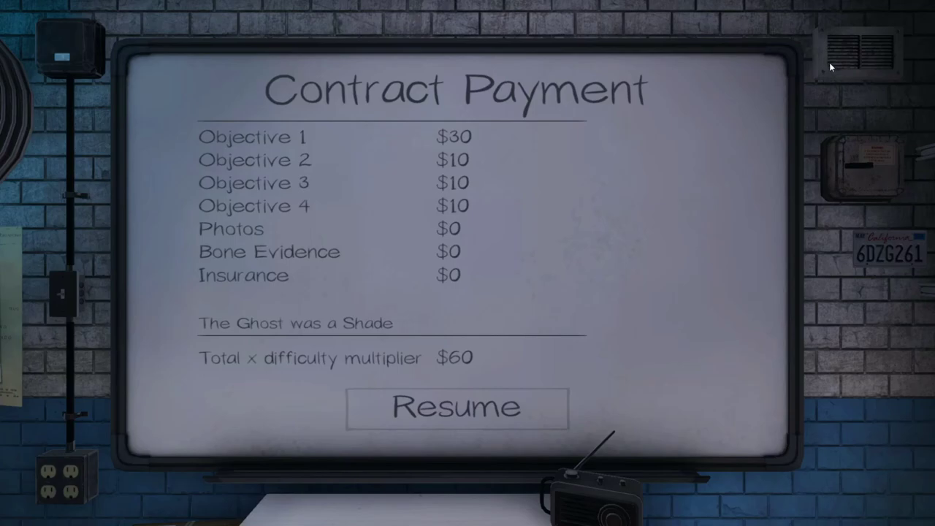
pyautogui.click(482, 416)
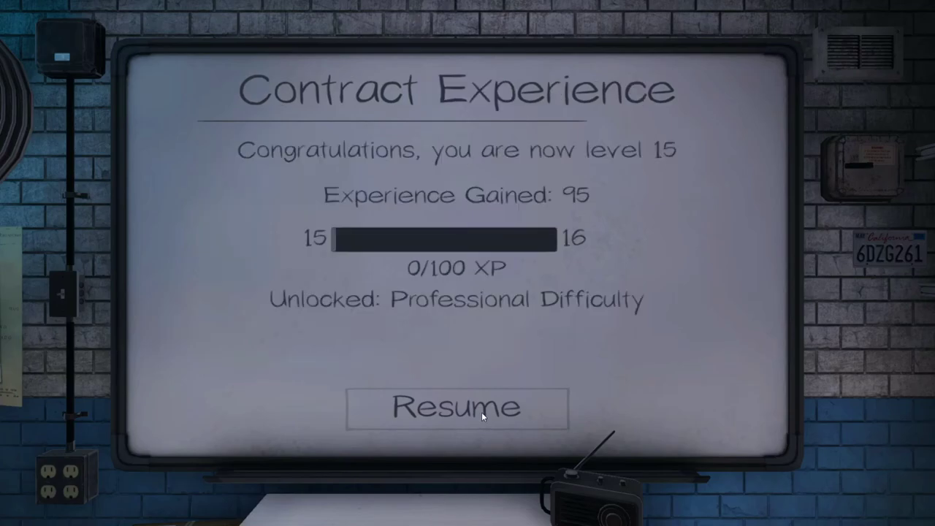
pyautogui.click(481, 411)
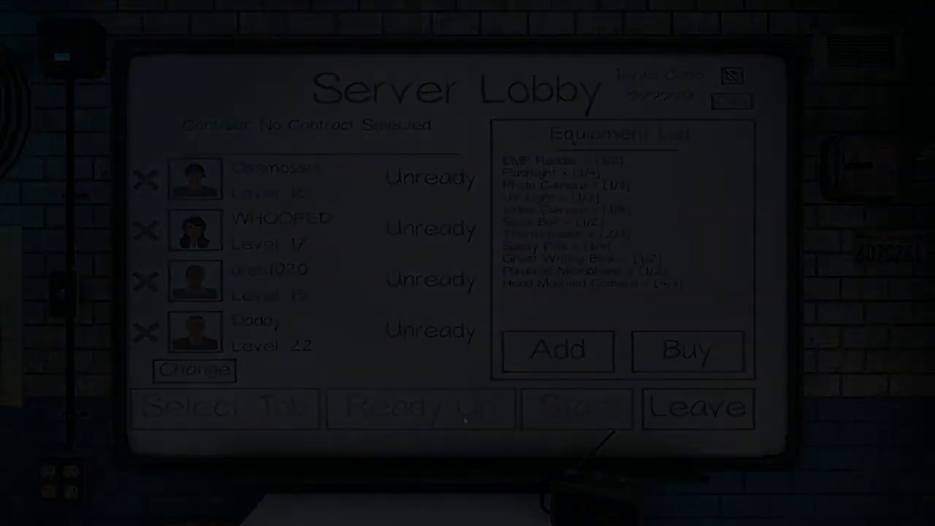